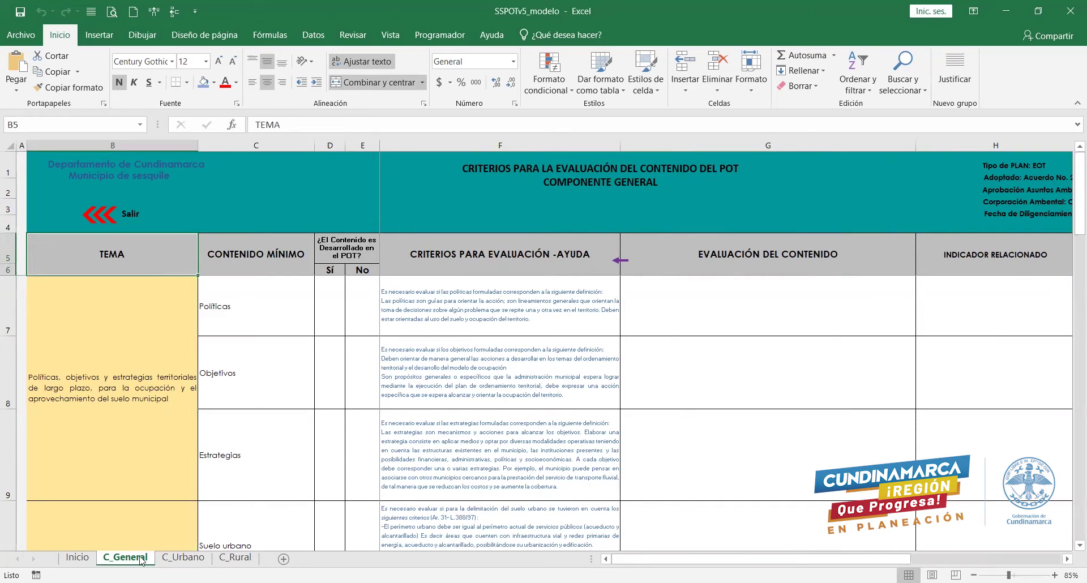
# Examine the Políticas row across its Sí/No, evaluation criteria and Evaluación del Contenido columns in the C_General sheet.
pyautogui.click(246, 314)
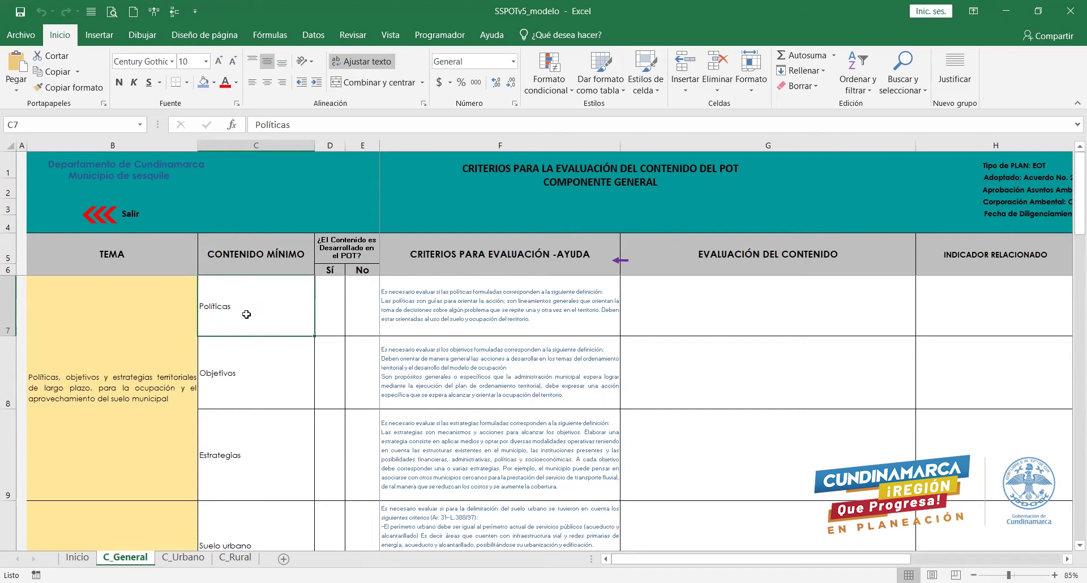
pyautogui.press('Right')
pyautogui.press('Right')
pyautogui.press('Right')
pyautogui.press('Right')
pyautogui.press('Right')
pyautogui.press('Right')
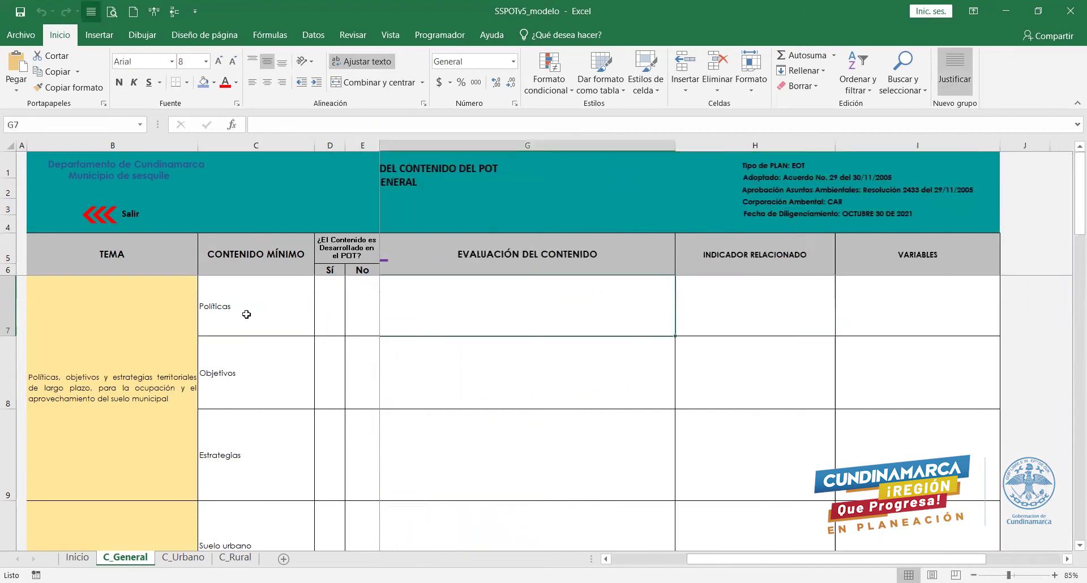
pyautogui.press('Left')
pyautogui.press('Left')
pyautogui.press('Left')
pyautogui.press('Left')
pyautogui.press('Left')
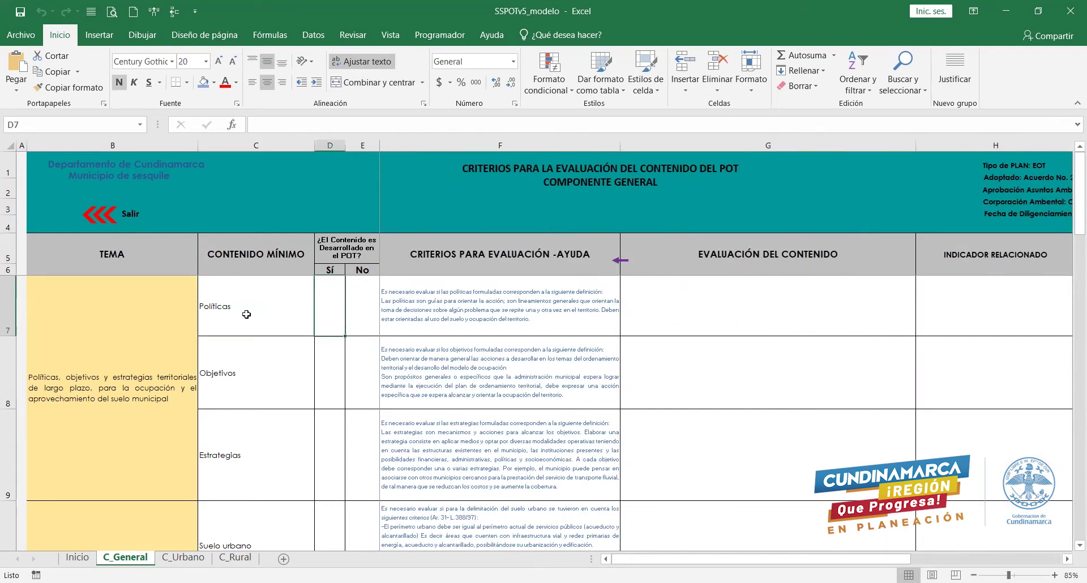
pyautogui.press('Left')
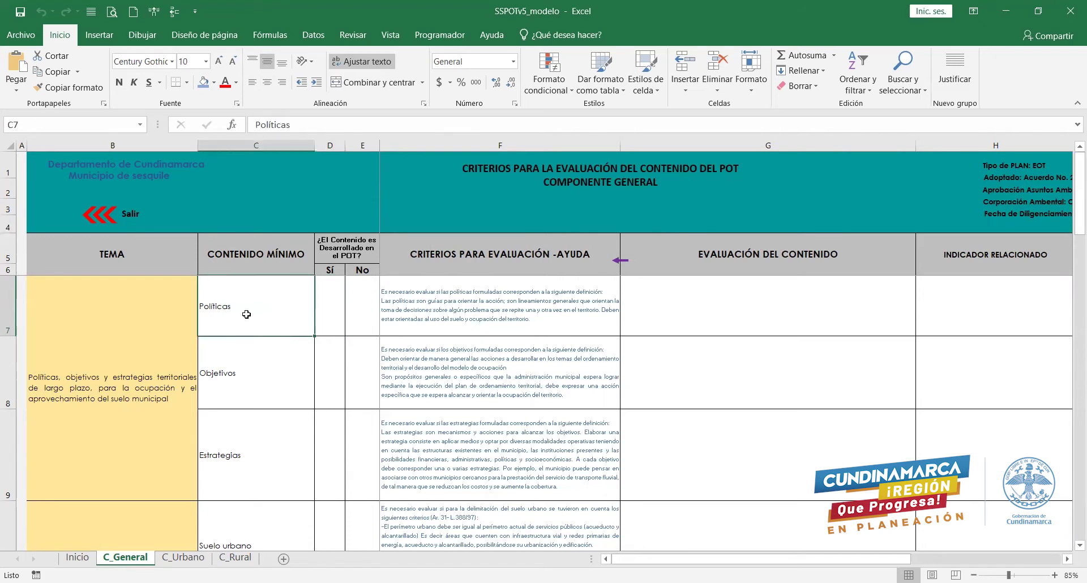
pyautogui.press('Right')
pyautogui.press('Right')
pyautogui.press('Right')
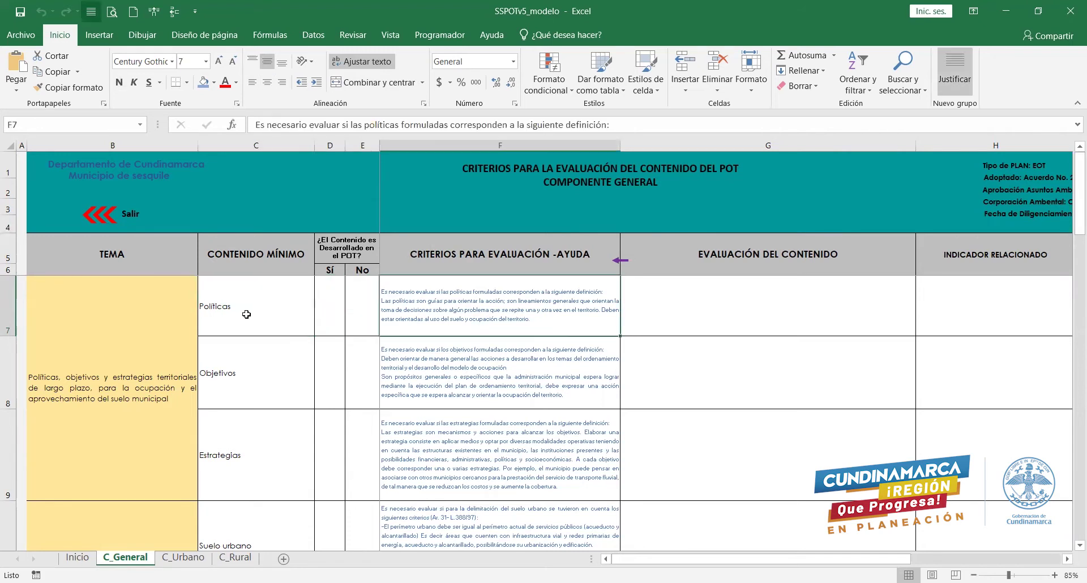
pyautogui.press('Right')
pyautogui.press('Left')
pyautogui.press('Left')
pyautogui.press('Left')
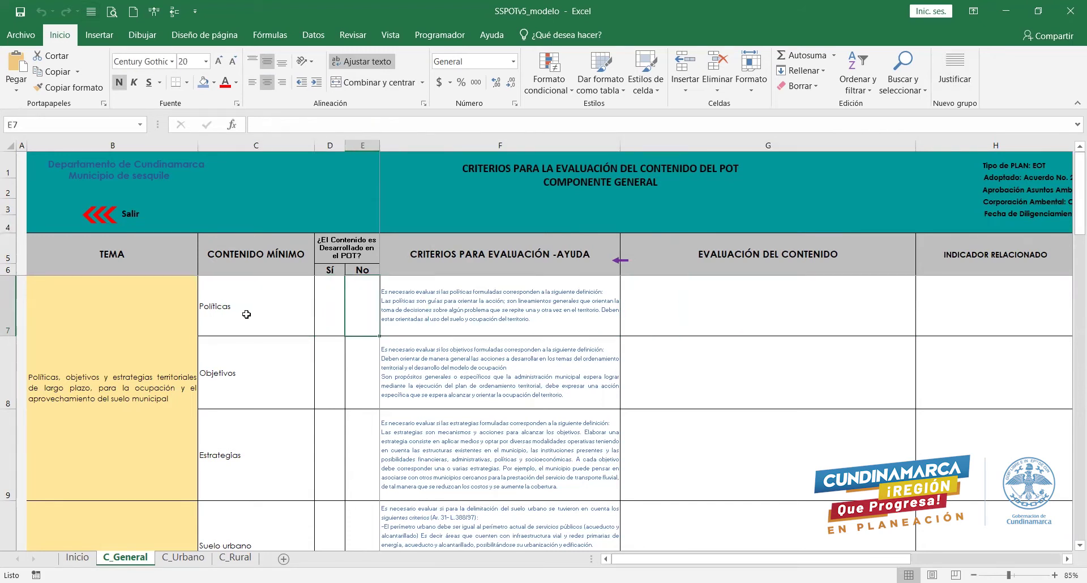
pyautogui.press('Left')
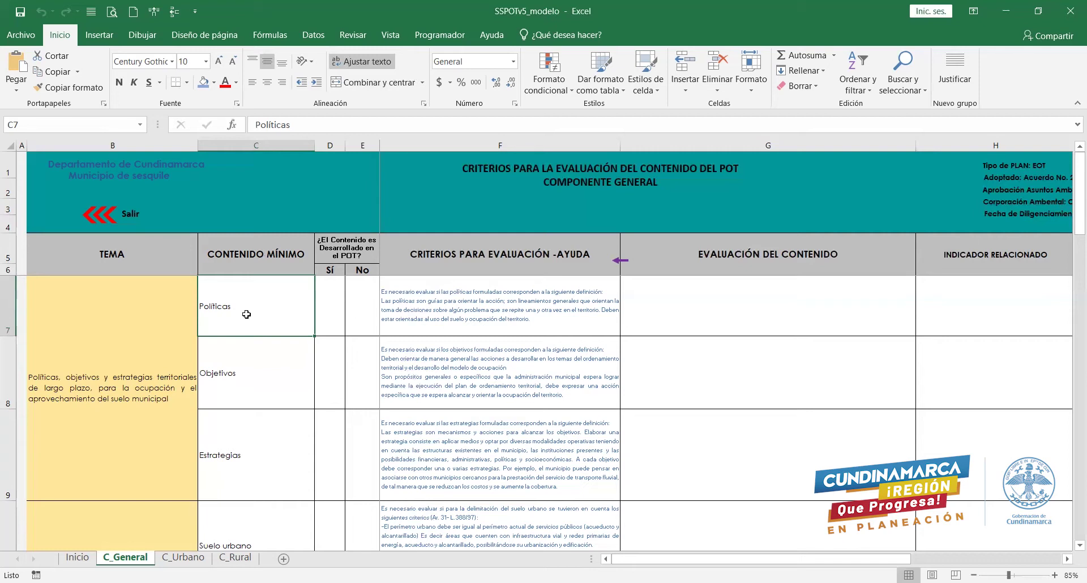
# Look through the minimum contents under the territorial policies, objectives and strategies theme, including Objetivos and Estrategias.
pyautogui.click(251, 369)
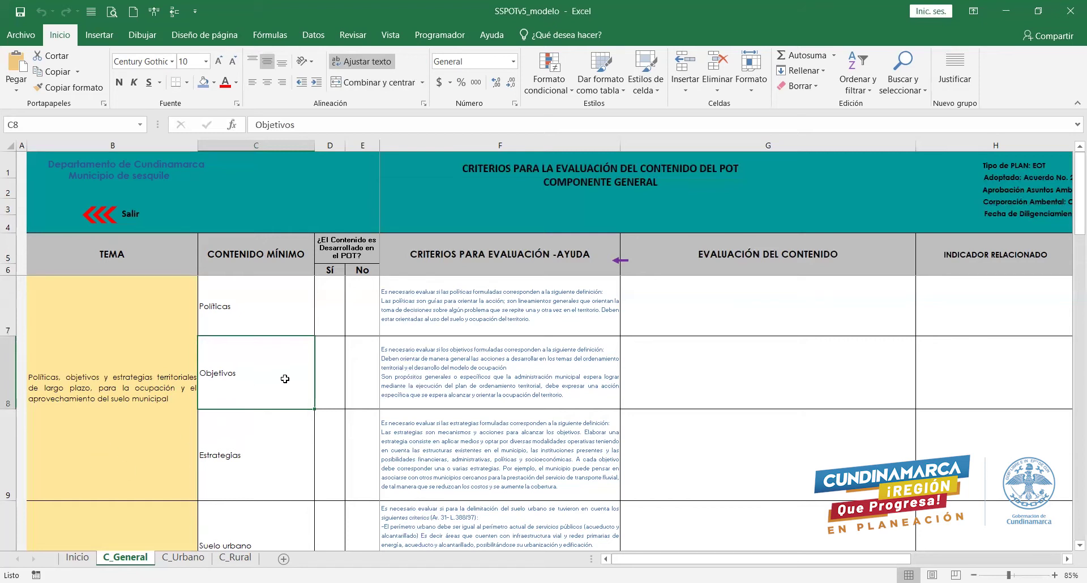
pyautogui.press('Down')
pyautogui.press('Down')
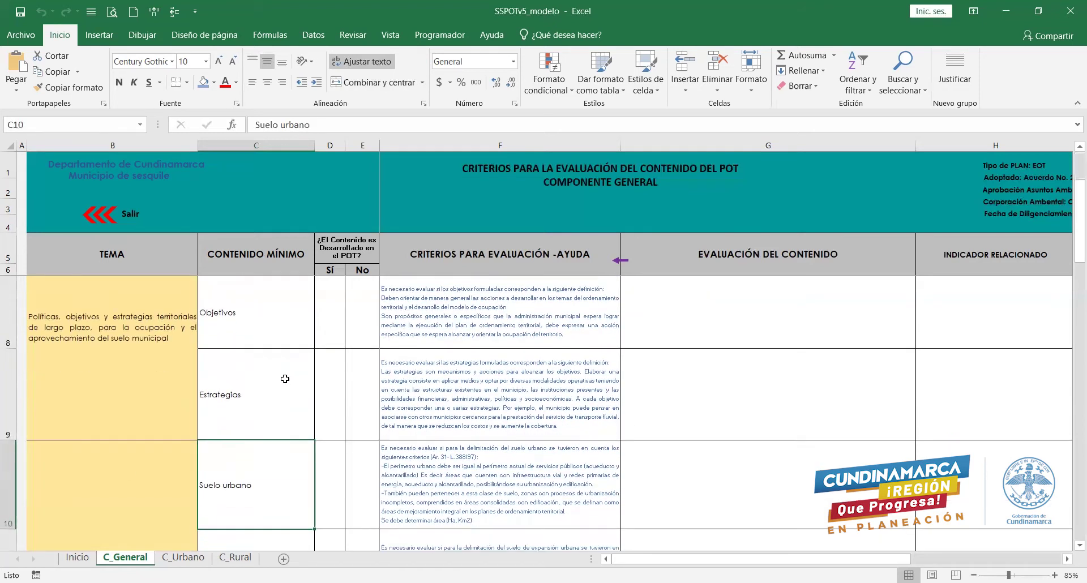
pyautogui.press('Up')
pyautogui.press('Up')
pyautogui.press('Up')
pyautogui.press('Up')
pyautogui.press('Down')
pyautogui.press('Down')
pyautogui.press('Down')
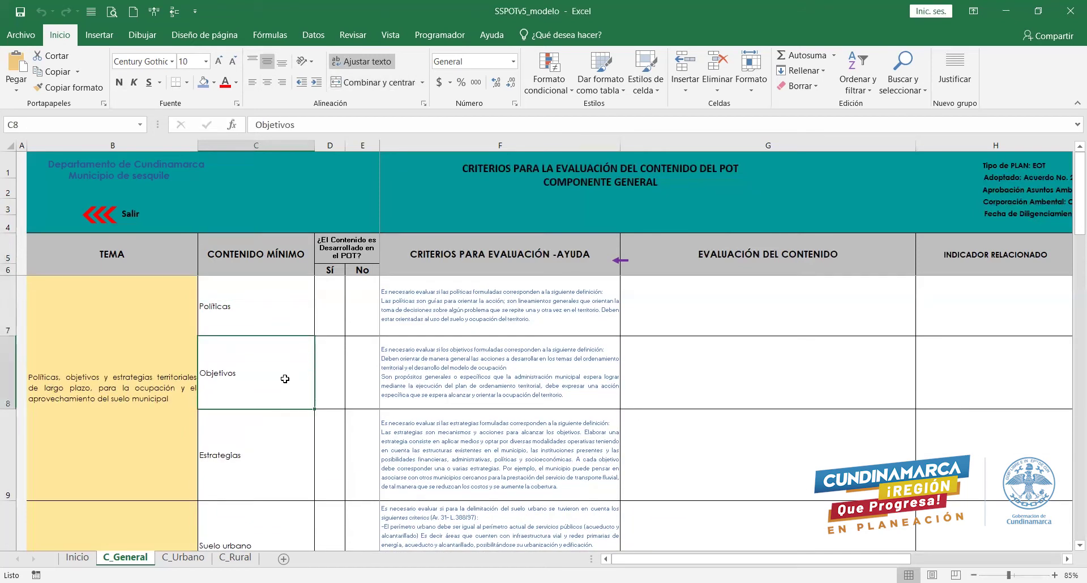
# Review the minimum contents under Clasificación del Territorio, from Suelo urbano through Suelo de protección.
pyautogui.press('Down')
pyautogui.press('Down')
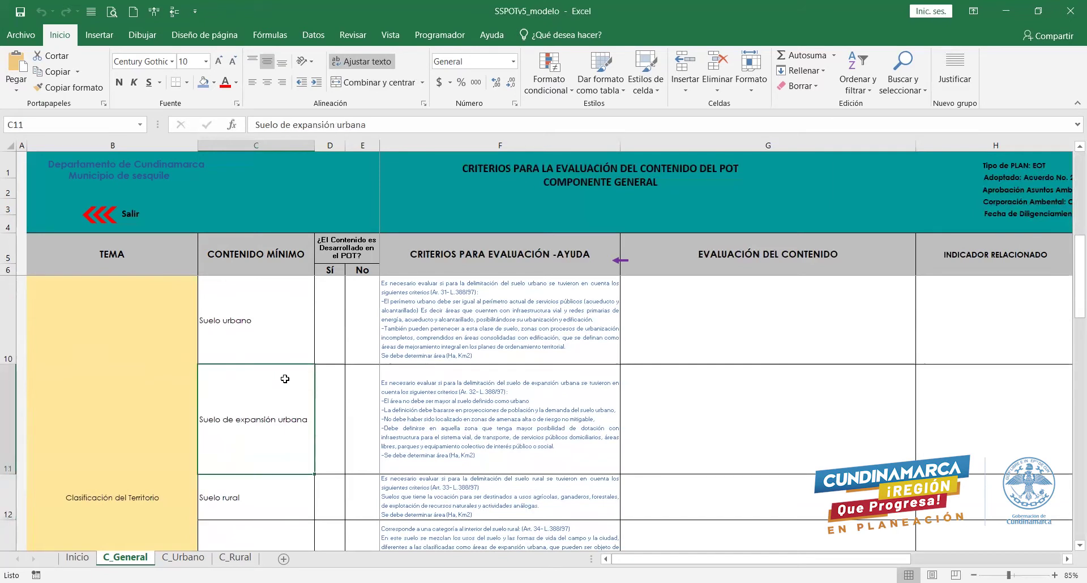
pyautogui.press('Left')
pyautogui.click(285, 379)
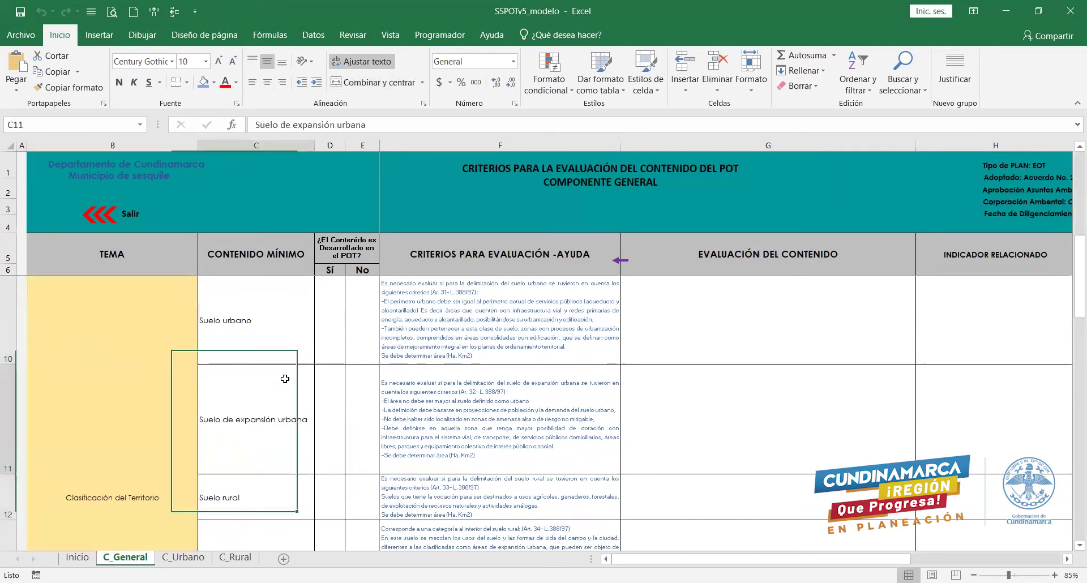
pyautogui.press('Up')
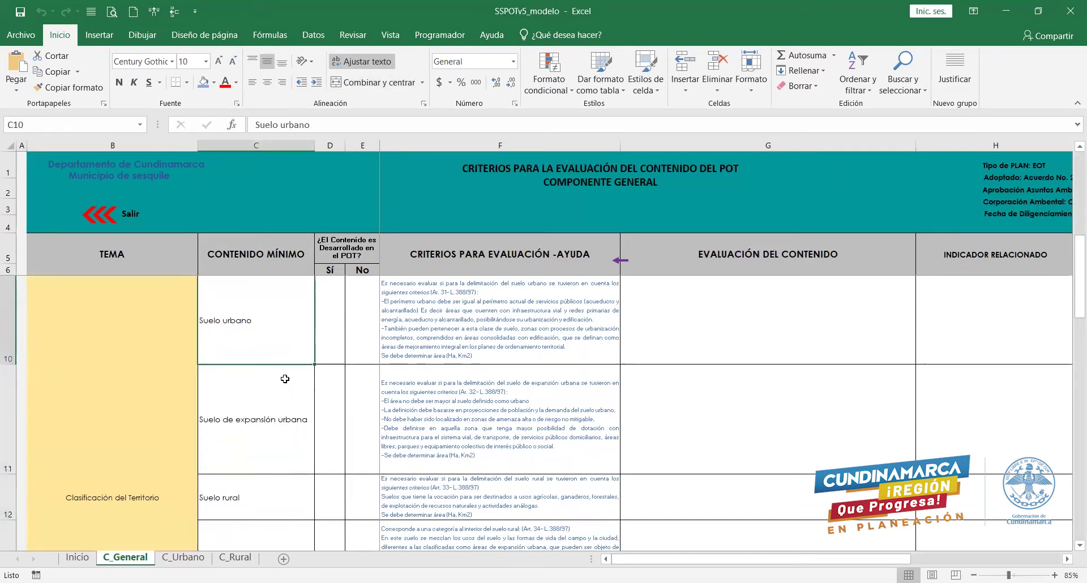
pyautogui.scroll(1, 285, 379)
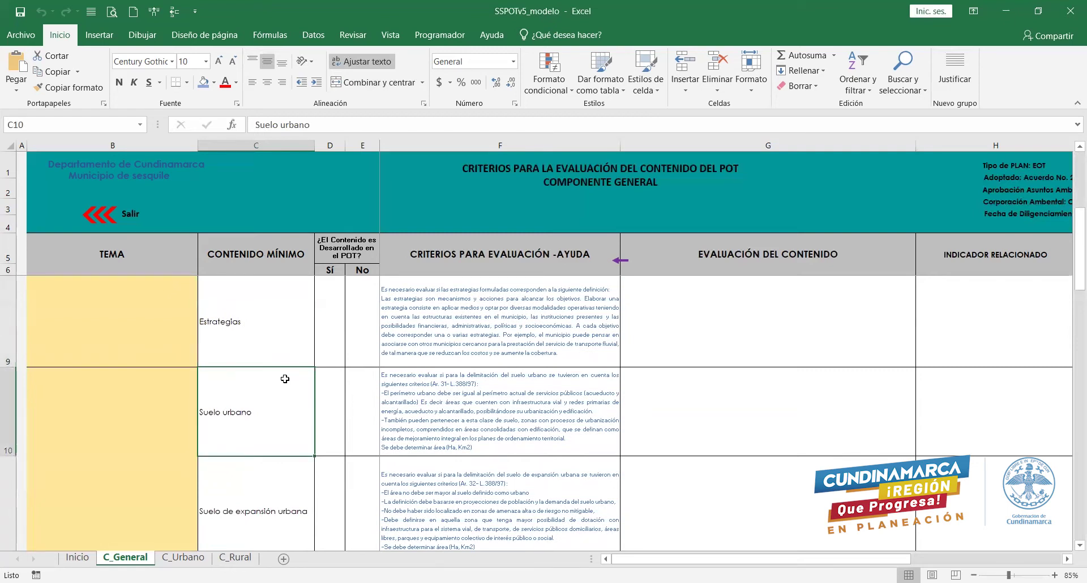
pyautogui.press('Down')
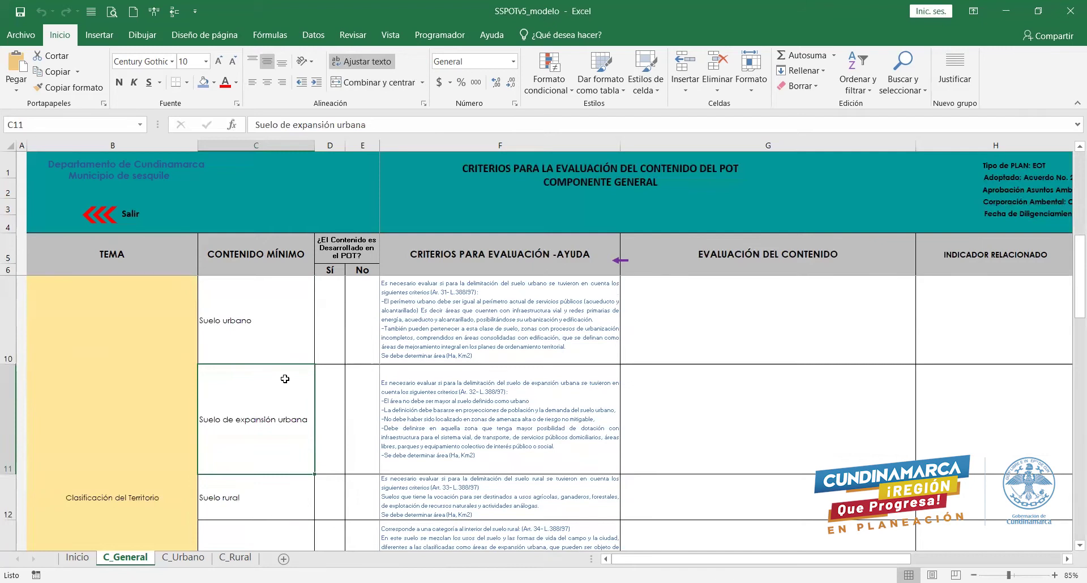
pyautogui.press('Up')
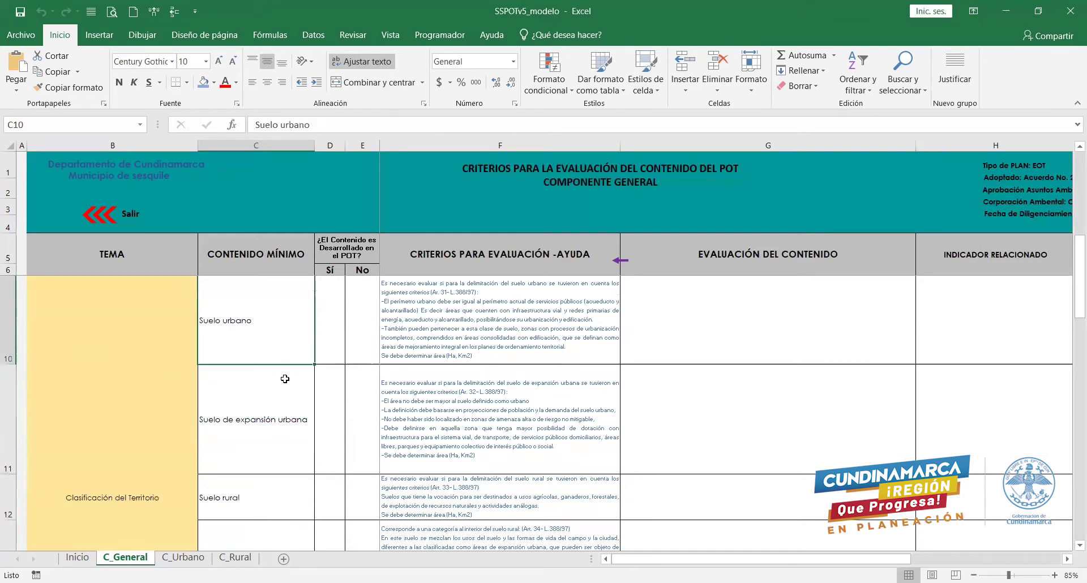
pyautogui.press('Down')
pyautogui.press('Down')
pyautogui.press('Down')
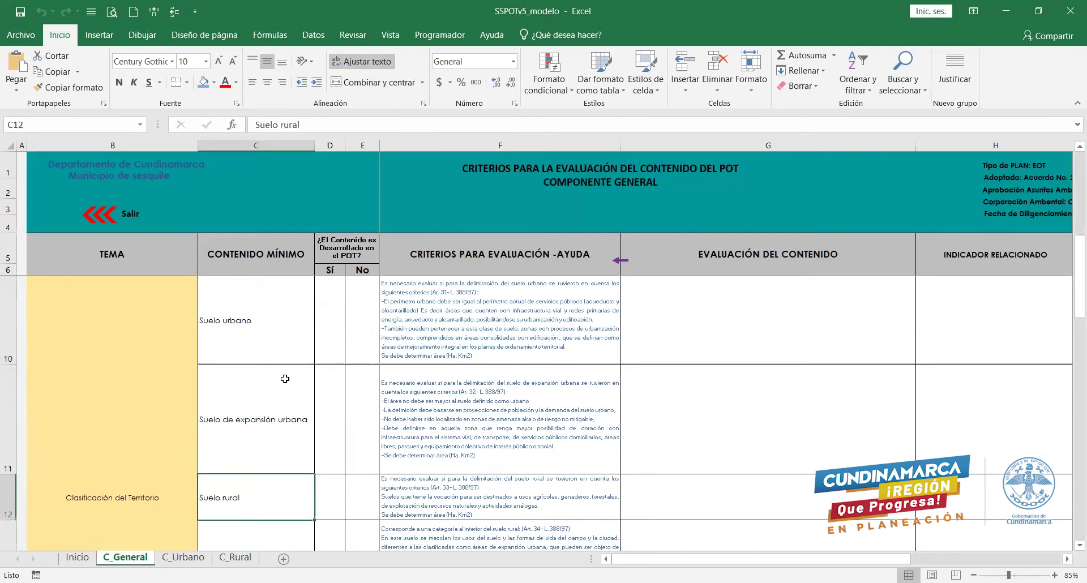
pyautogui.scroll(-1, 285, 379)
pyautogui.press('Down')
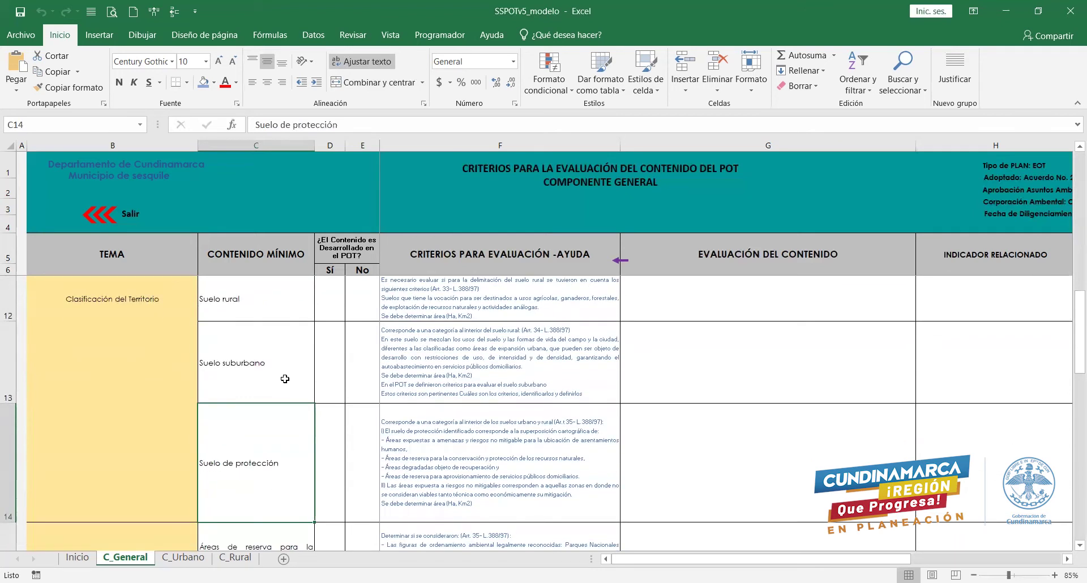
# Review the minimum contents under Áreas de Reserva and the determination of areas exposed to amenazas y riesgos.
pyautogui.press('Down')
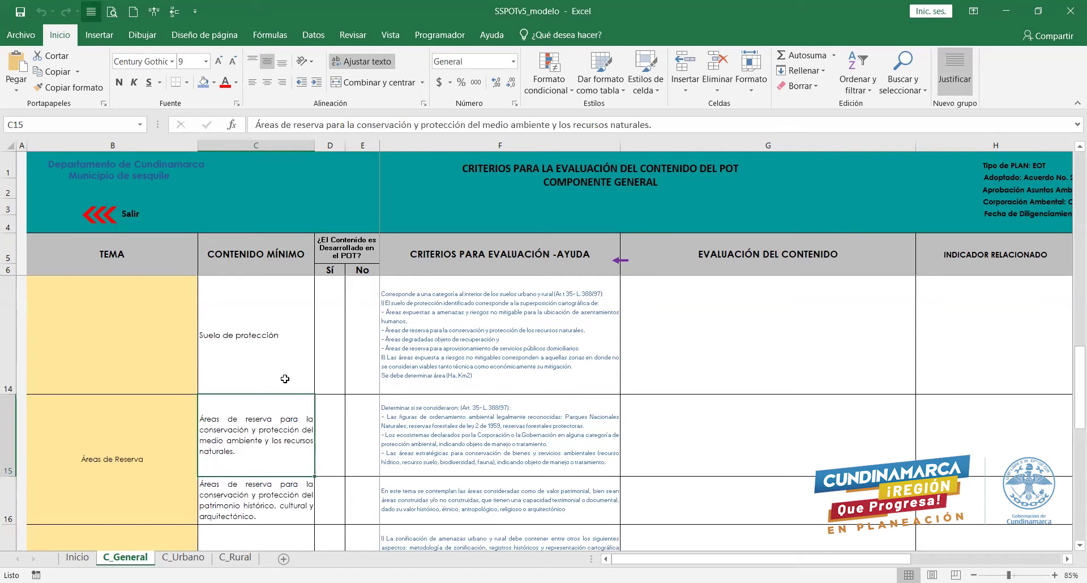
pyautogui.press('Down')
pyautogui.press('Up')
pyautogui.press('Down')
pyautogui.press('Down')
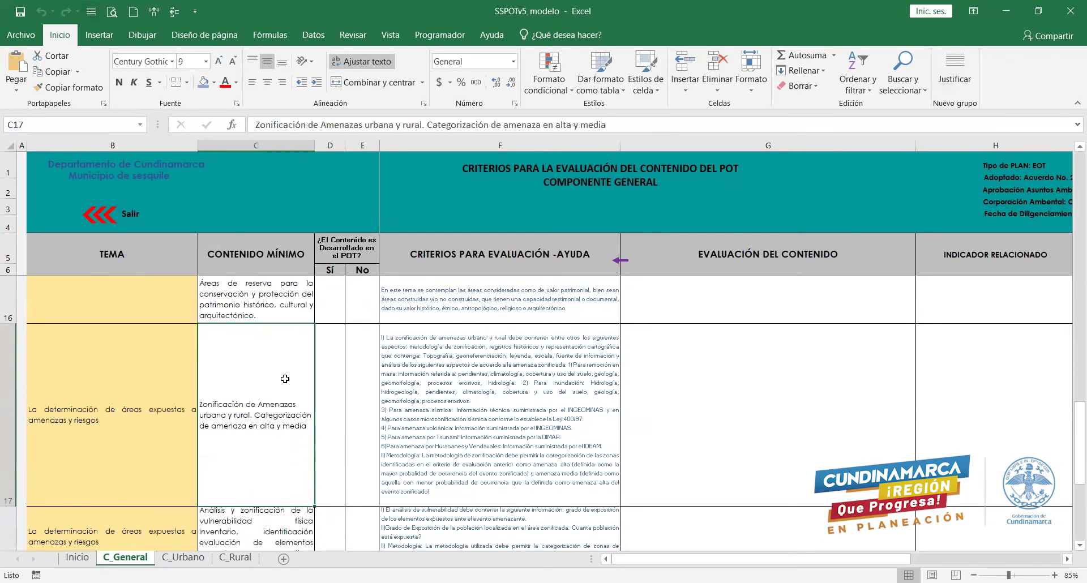
pyautogui.press('Up')
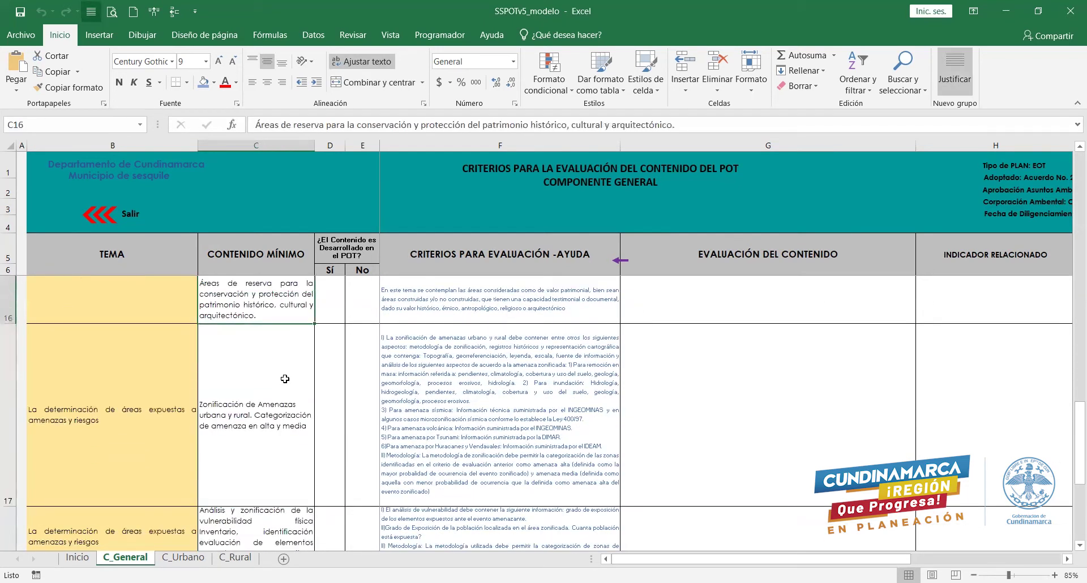
pyautogui.press('Down')
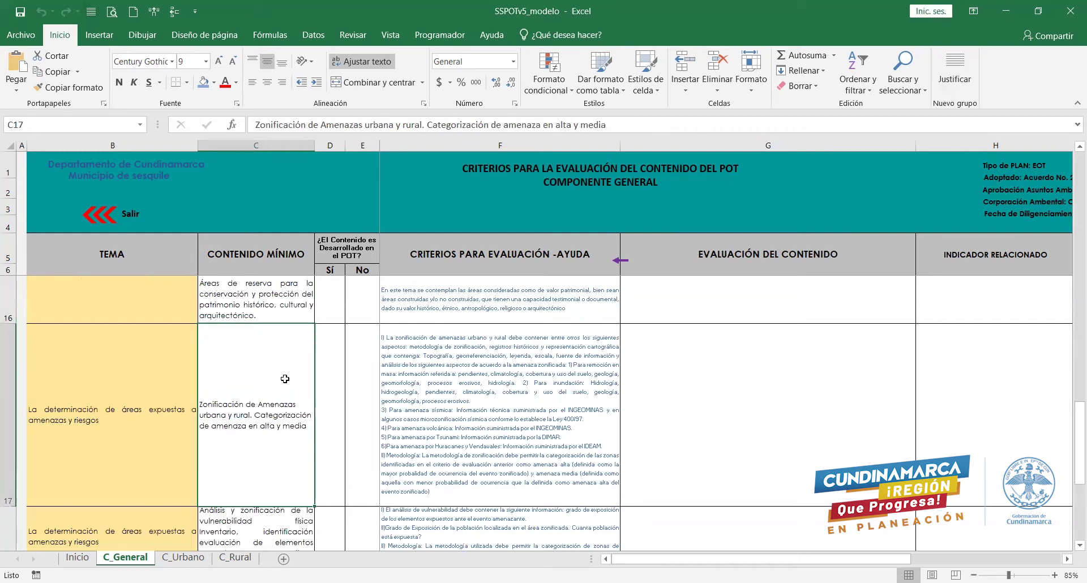
pyautogui.press('Down')
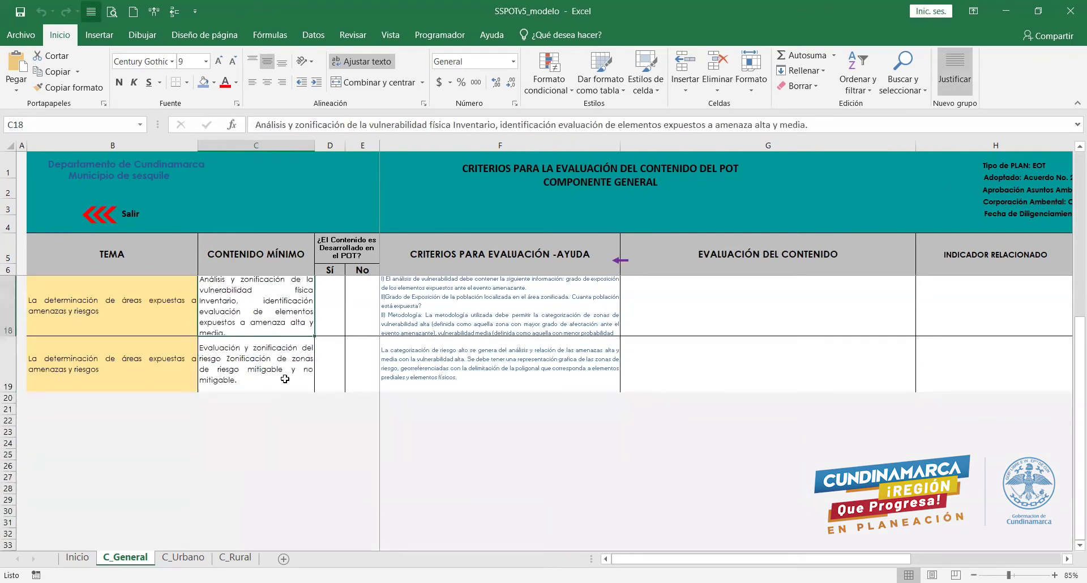
pyautogui.press('Up')
pyautogui.press('Down')
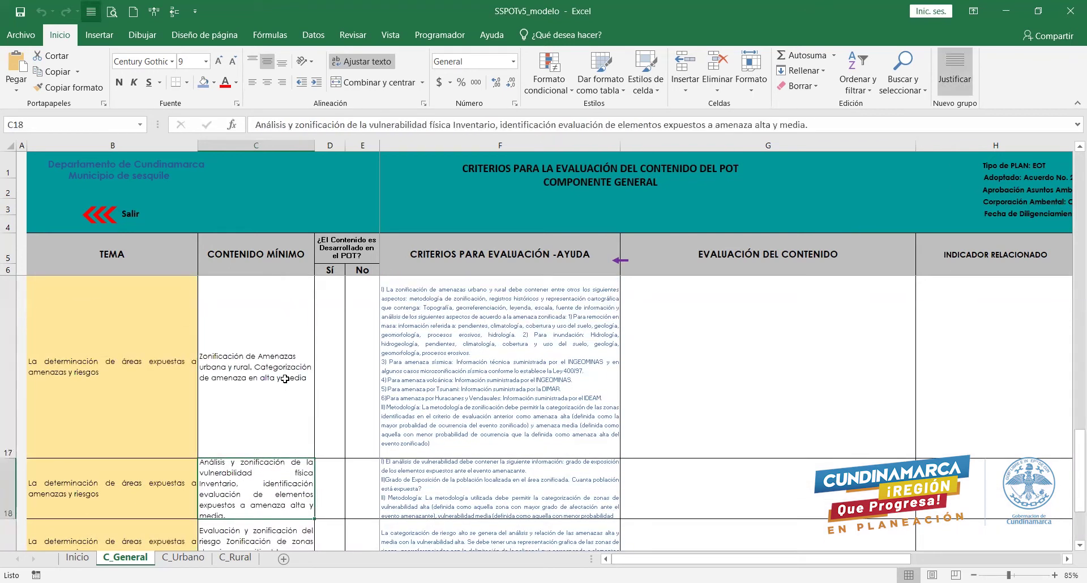
pyautogui.press('Down')
pyautogui.press('Up')
pyautogui.press('Down')
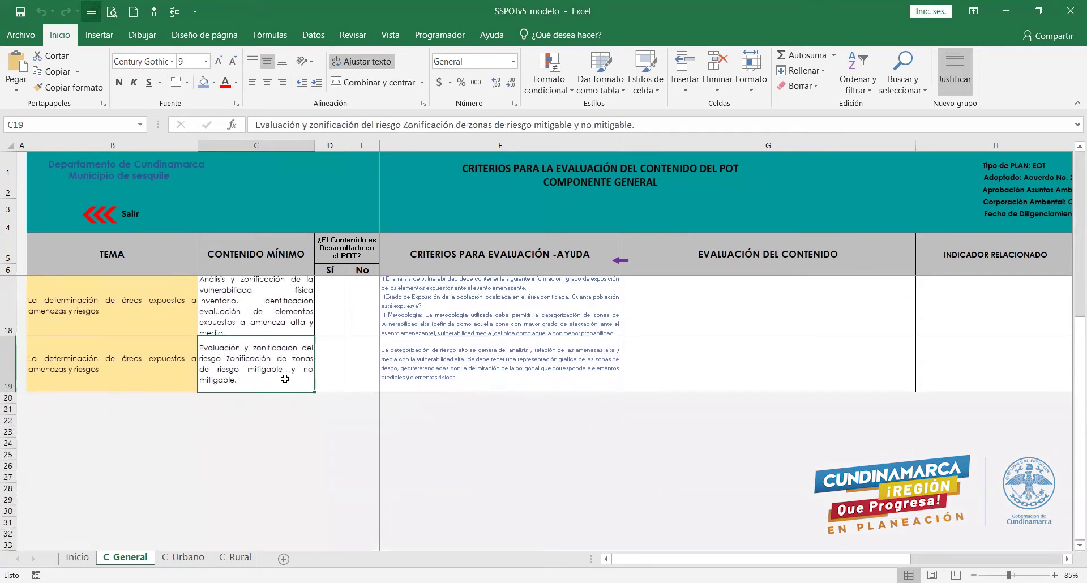
# Return to the Políticas row and examine the Sí and No columns under "¿El Contenido es Desarrollado en el POT?".
pyautogui.press('Up')
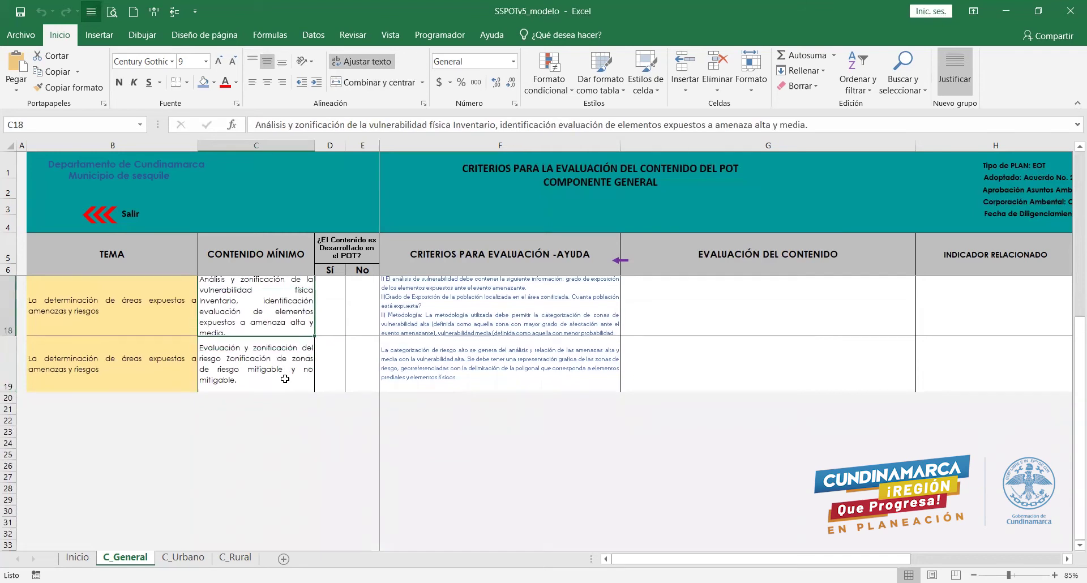
pyautogui.press('Up')
pyautogui.press('Up')
pyautogui.press('Up')
pyautogui.press('Up')
pyautogui.press('Up')
pyautogui.press('Up')
pyautogui.press('Up')
pyautogui.press('Up')
pyautogui.press('Up')
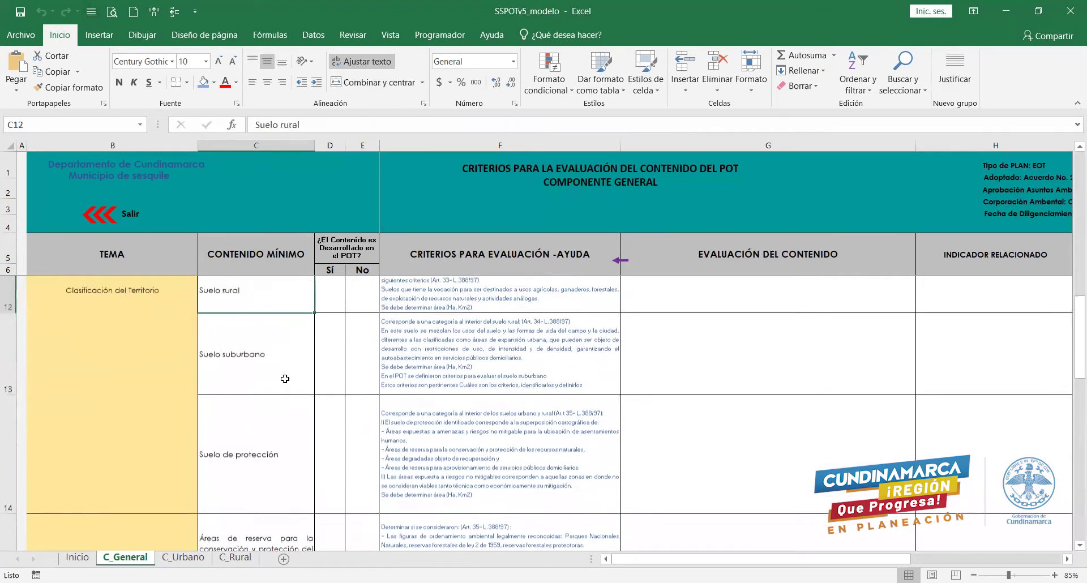
pyautogui.press('Up')
pyautogui.press('Up')
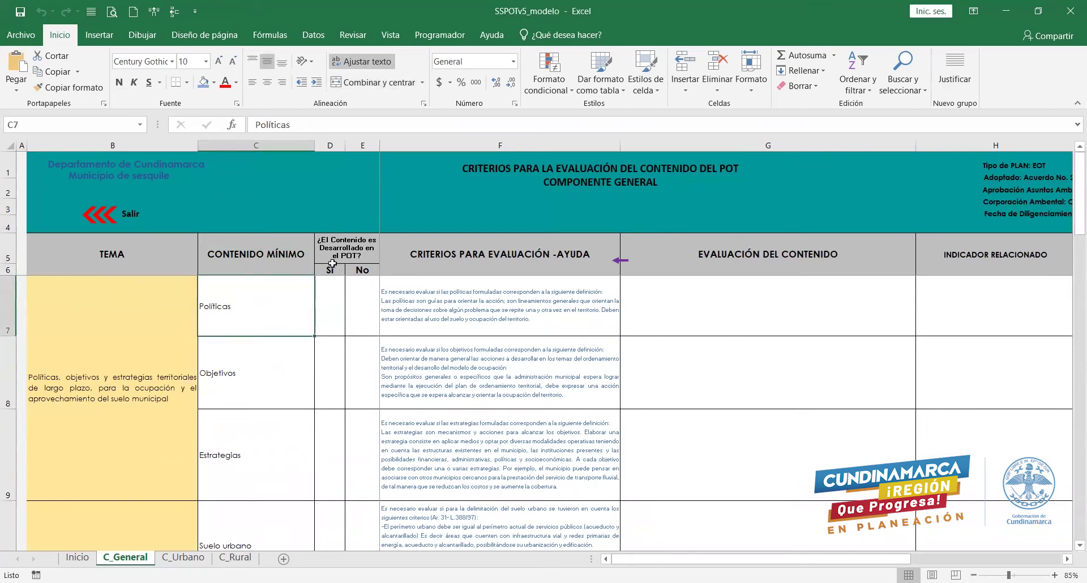
pyautogui.click(341, 244)
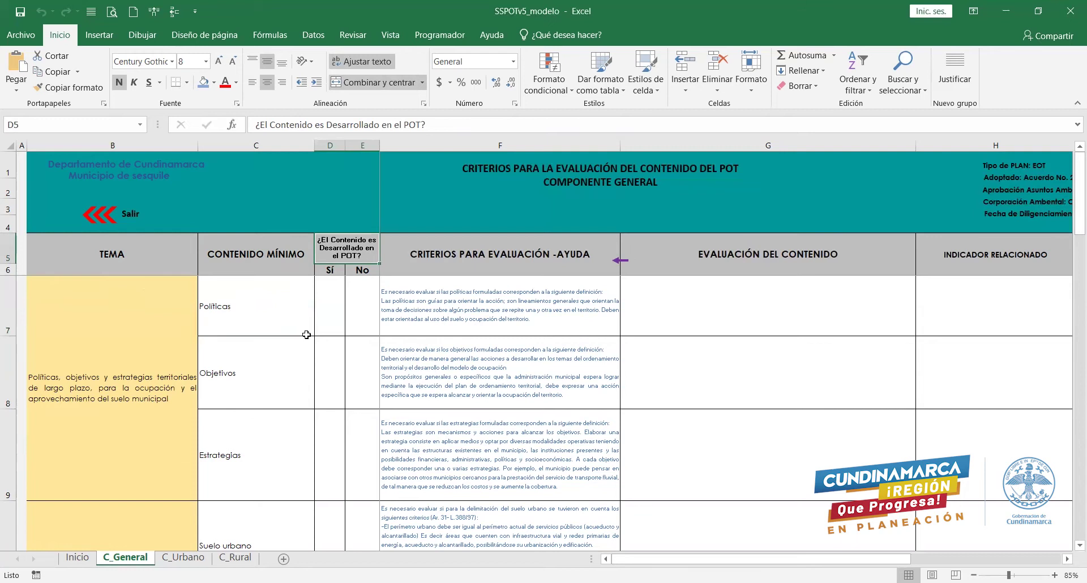
pyautogui.click(330, 308)
pyautogui.click(362, 313)
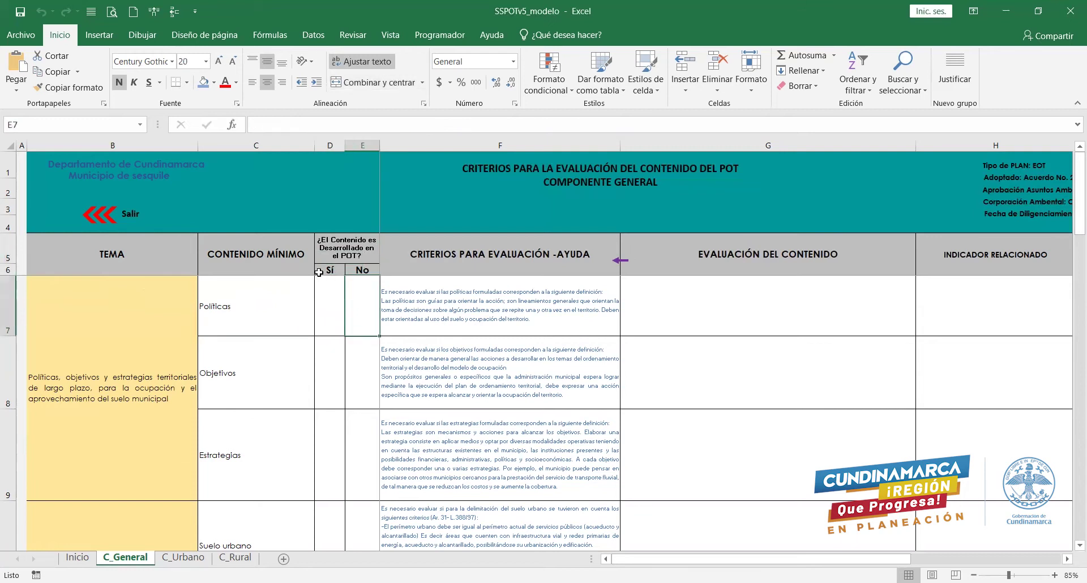
pyautogui.click(336, 268)
# Mark Políticas and Objetivos as developed in the POT with an X in their Sí cells, D7 and D8.
pyautogui.click(329, 313)
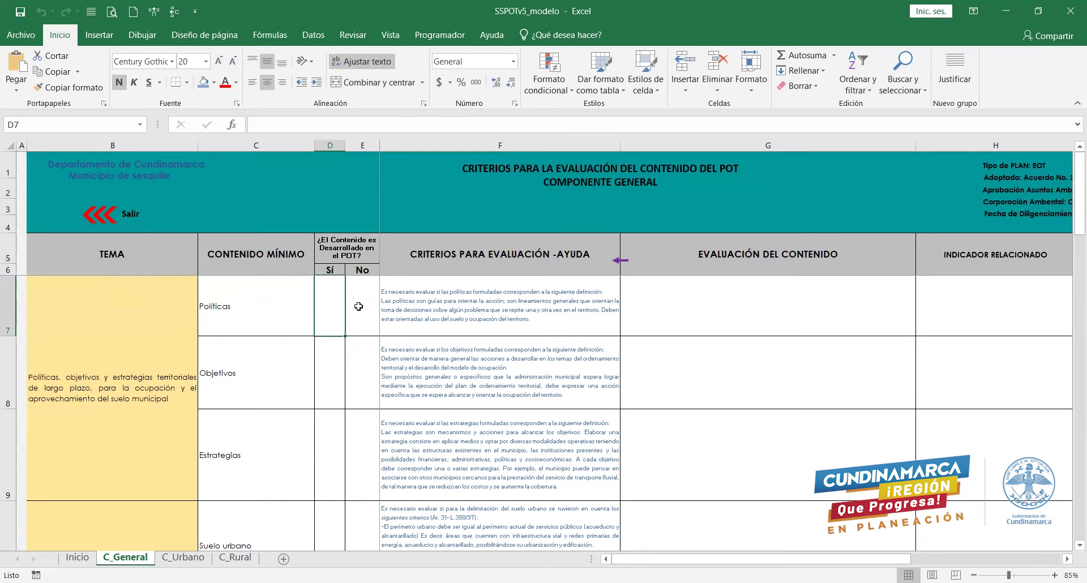
pyautogui.write('X')
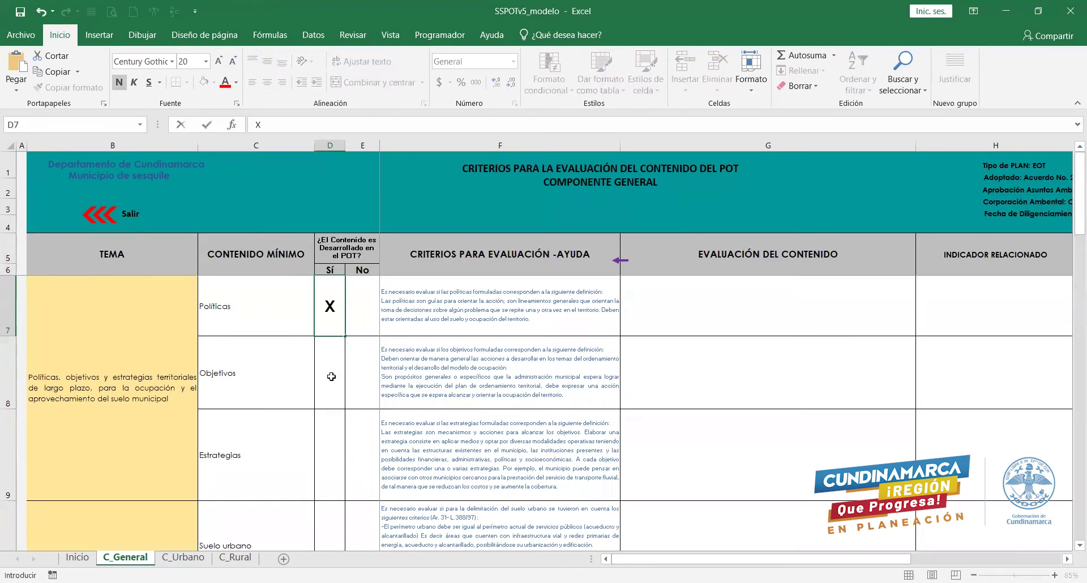
pyautogui.press('Return')
pyautogui.write('X')
pyautogui.press('Return')
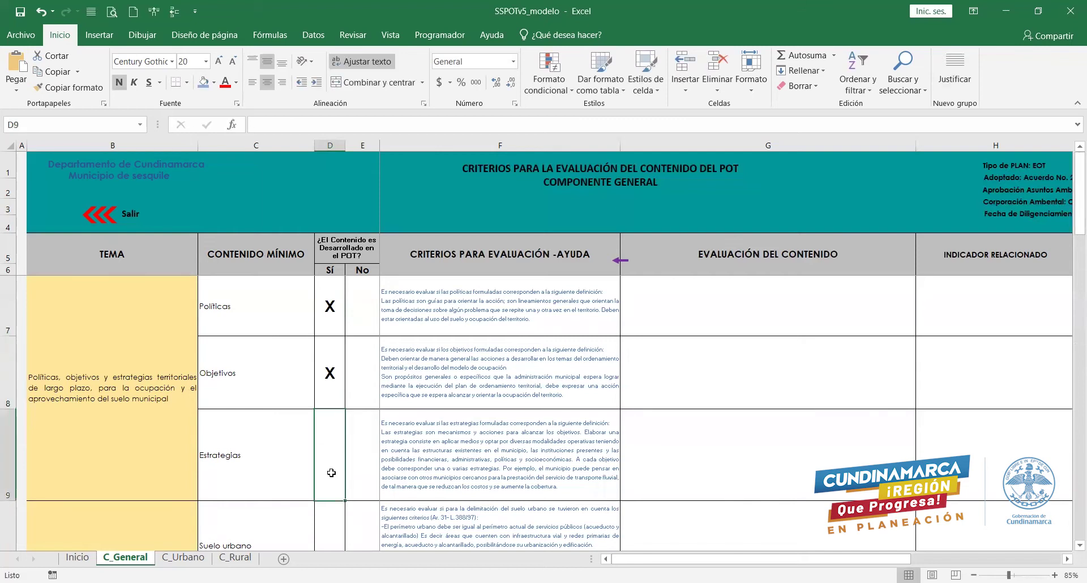
# Mark Estrategias as not developed in the POT with an X in its No cell, E9, leaving its Sí cell empty.
pyautogui.write('X')
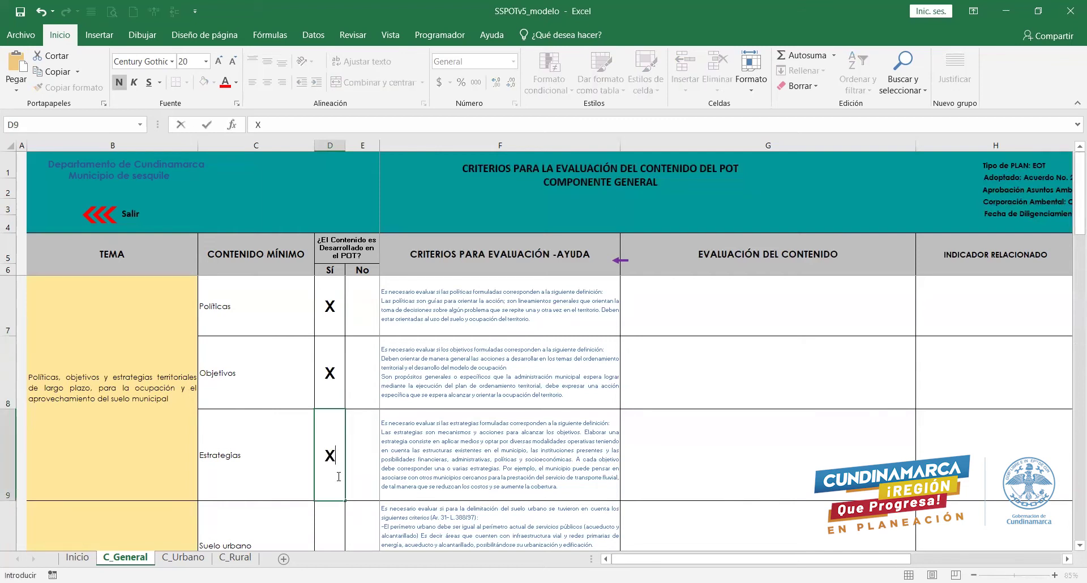
pyautogui.press('BackSpace')
pyautogui.click(354, 443)
pyautogui.write('X')
pyautogui.click(362, 392)
pyautogui.click(326, 313)
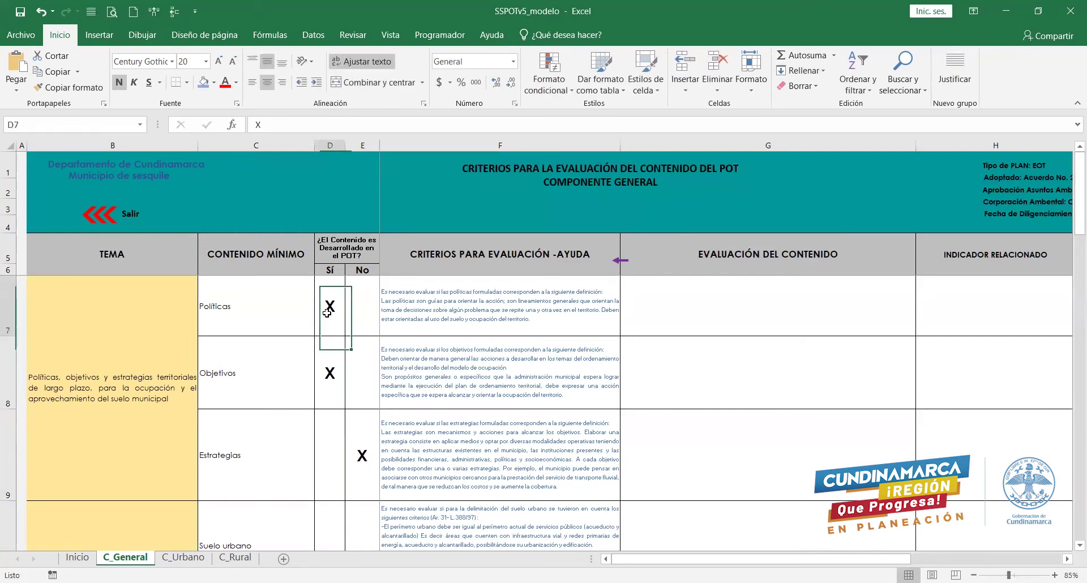
# Review the minimum contents under Clasificación del Territorio, from Suelo urbano to Suelo de protección, and return to the Objetivos row.
pyautogui.scroll(-3, 329, 362)
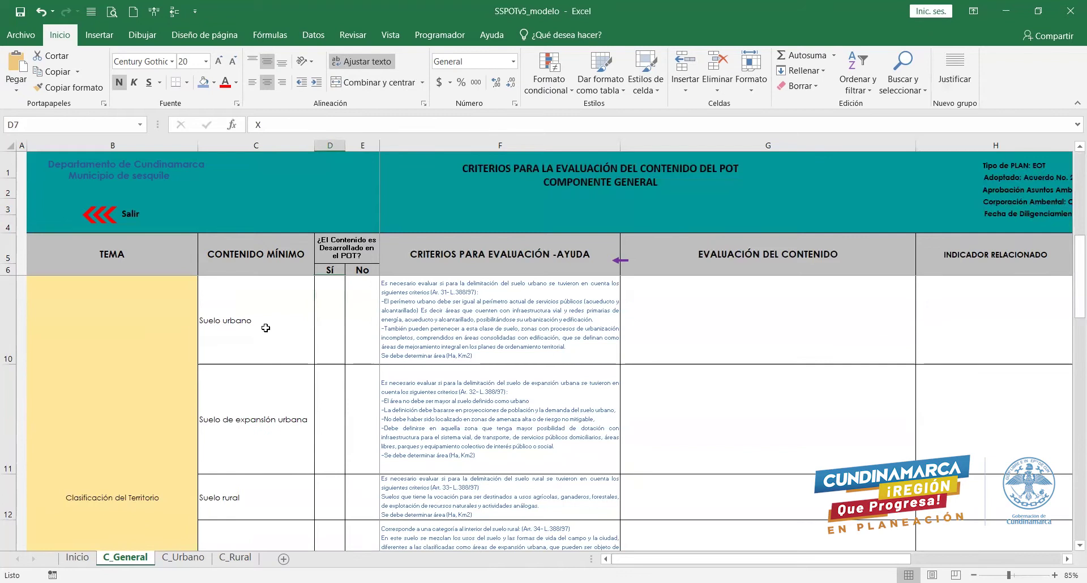
pyautogui.click(265, 328)
pyautogui.click(255, 424)
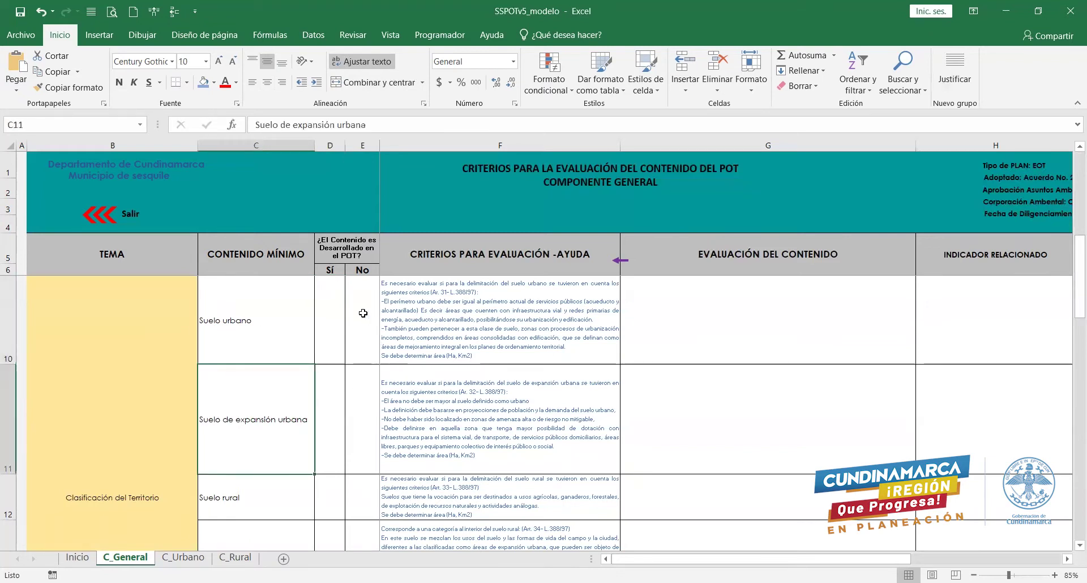
pyautogui.scroll(-3, 295, 436)
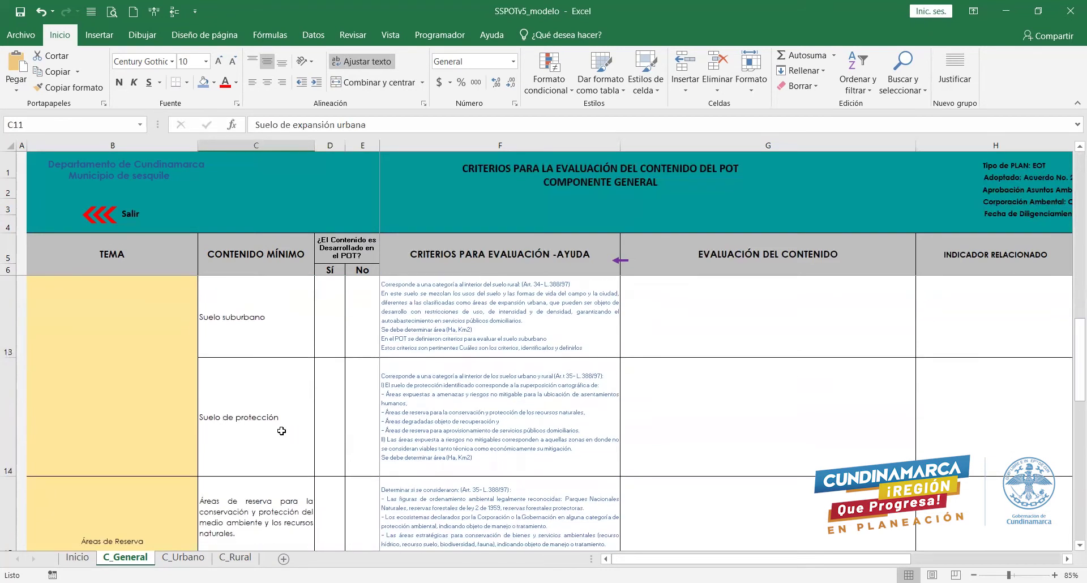
pyautogui.scroll(6, 282, 431)
pyautogui.click(329, 377)
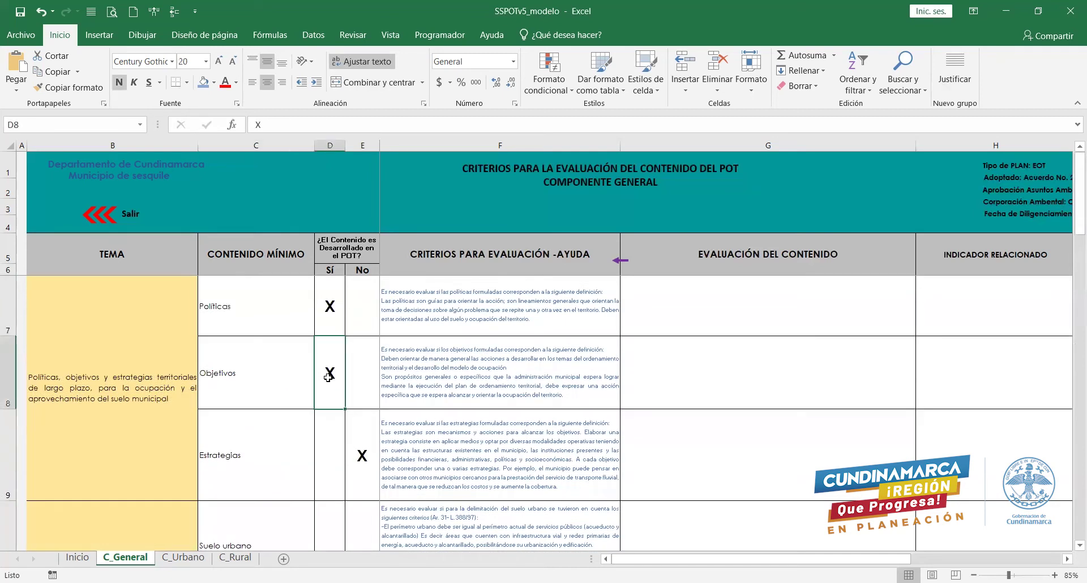
# Compare the evaluation criteria with the Evaluación del Contenido cells for Políticas and Objetivos, continuing to the Estrategias evaluation cell.
pyautogui.click(733, 297)
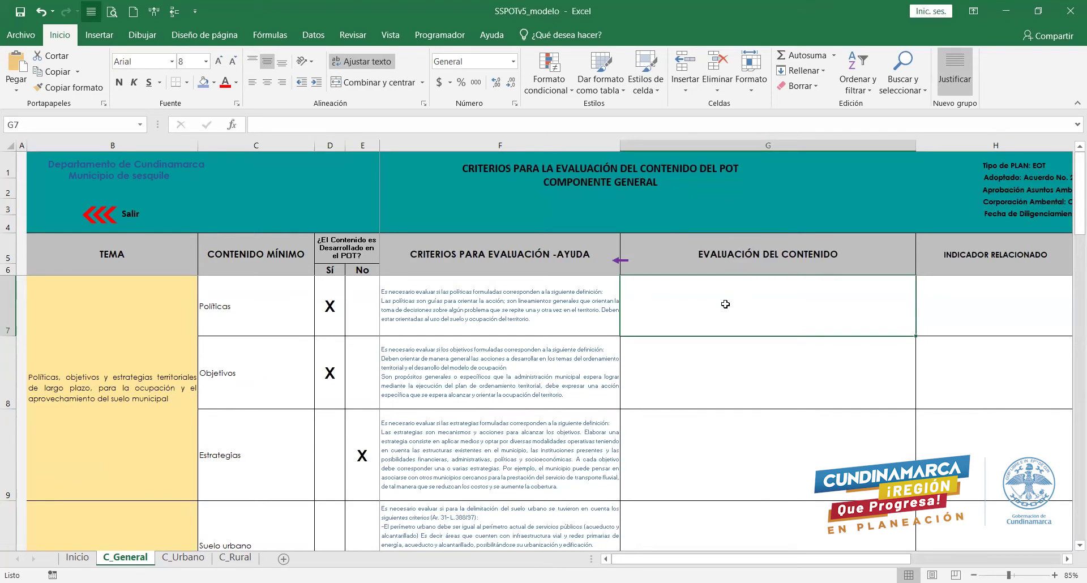
pyautogui.click(494, 307)
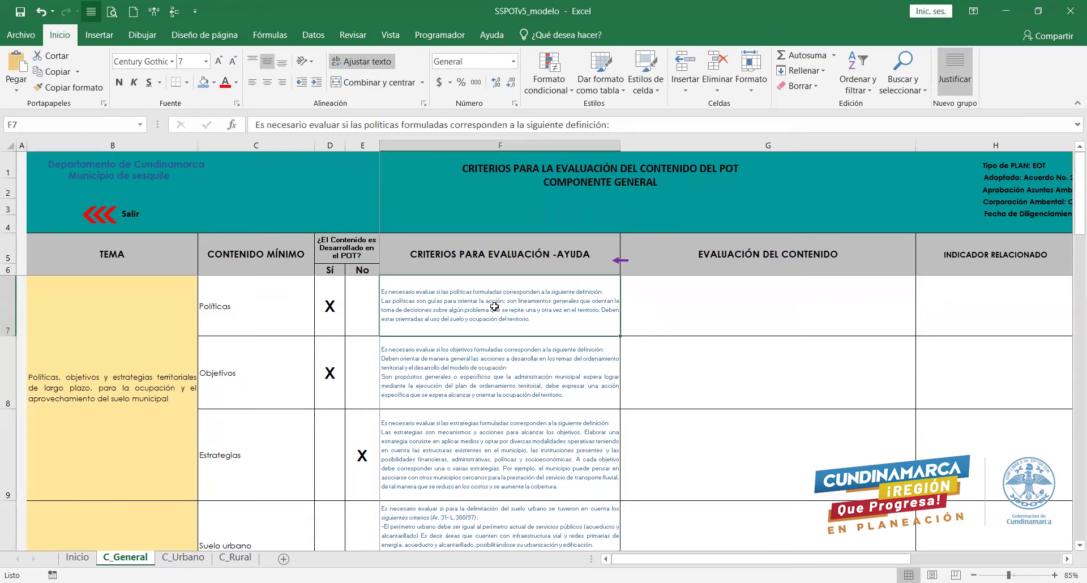
pyautogui.click(752, 318)
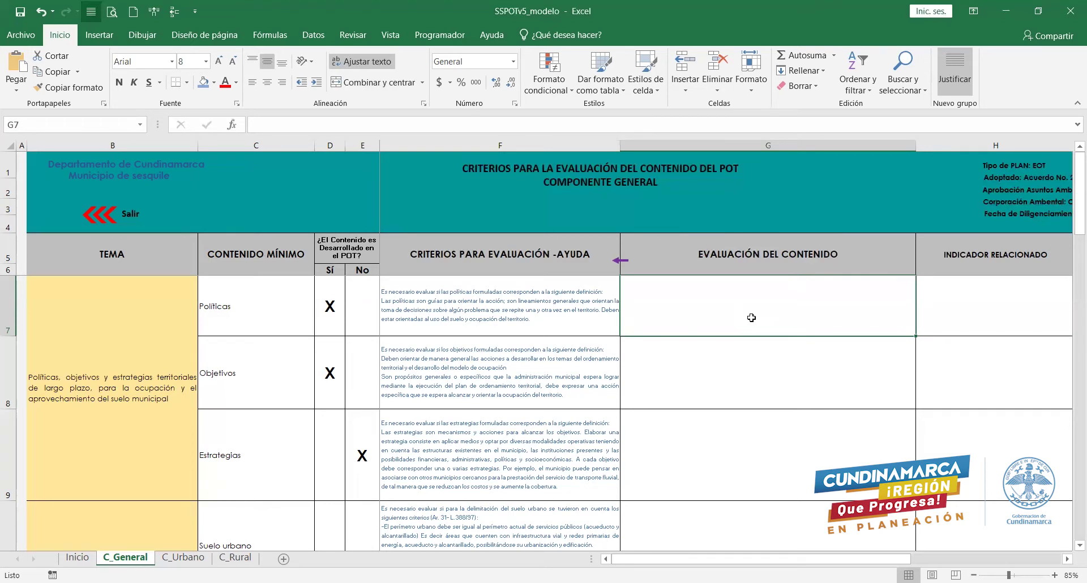
pyautogui.click(502, 318)
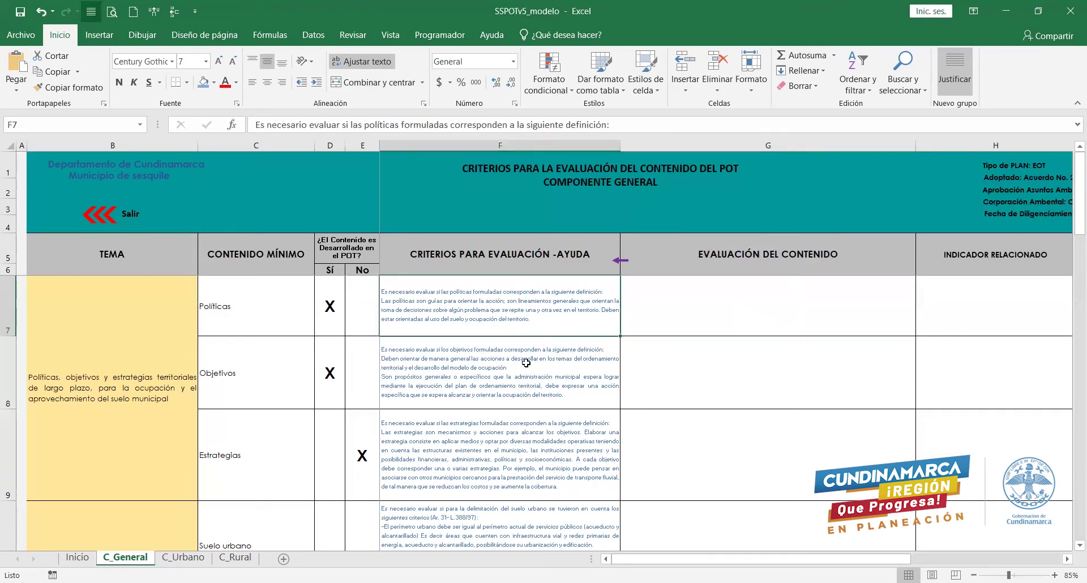
pyautogui.click(465, 381)
pyautogui.click(724, 380)
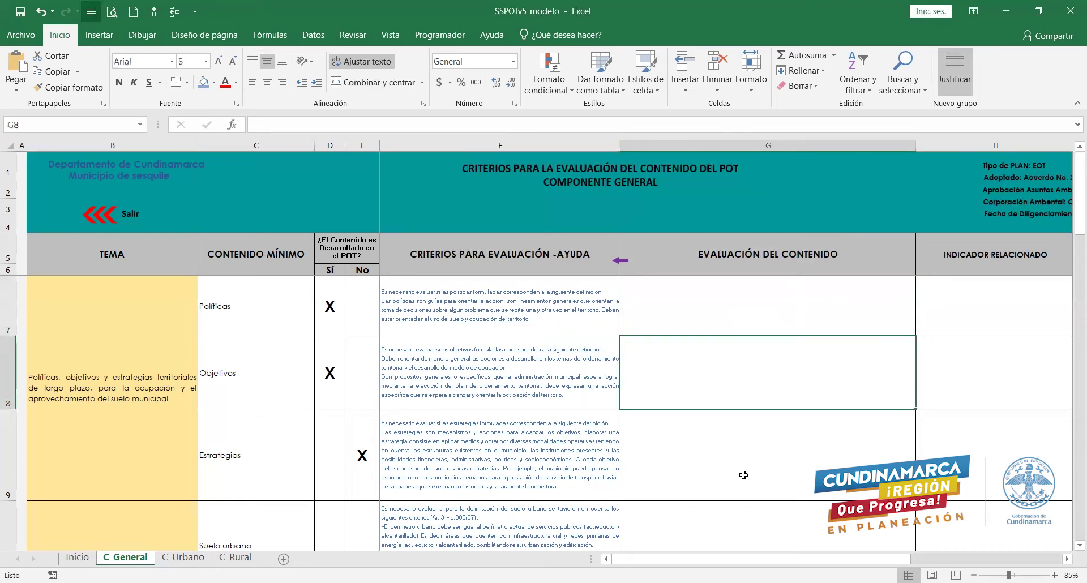
pyautogui.click(720, 453)
# Examine the evaluation criteria for Suelo de expansión urbana and return to the Evaluación del Contenido heading.
pyautogui.scroll(-1, 719, 439)
pyautogui.scroll(-1, 718, 437)
pyautogui.click(476, 439)
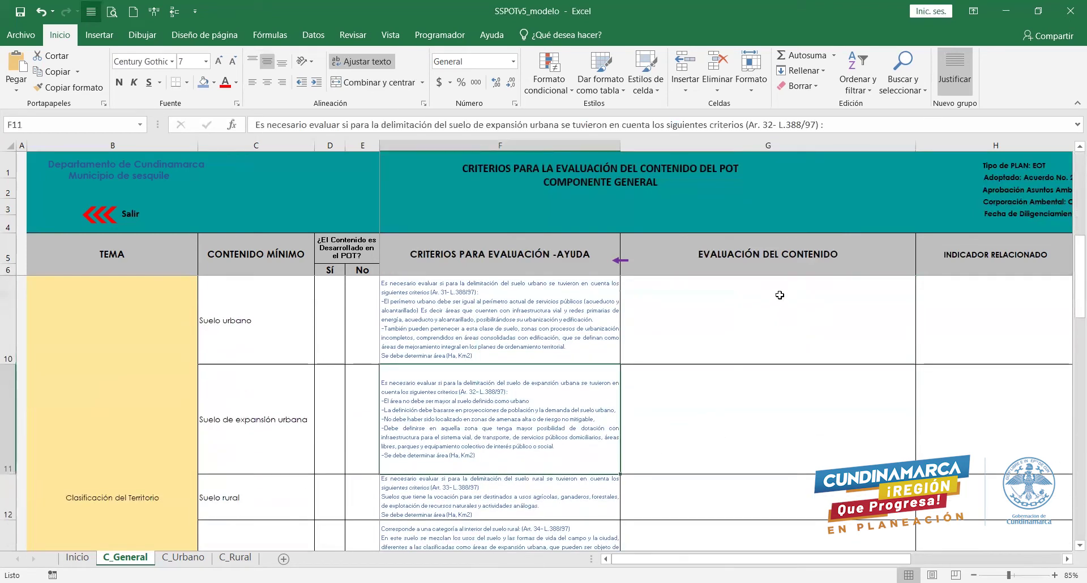
pyautogui.scroll(3, 776, 294)
pyautogui.click(780, 257)
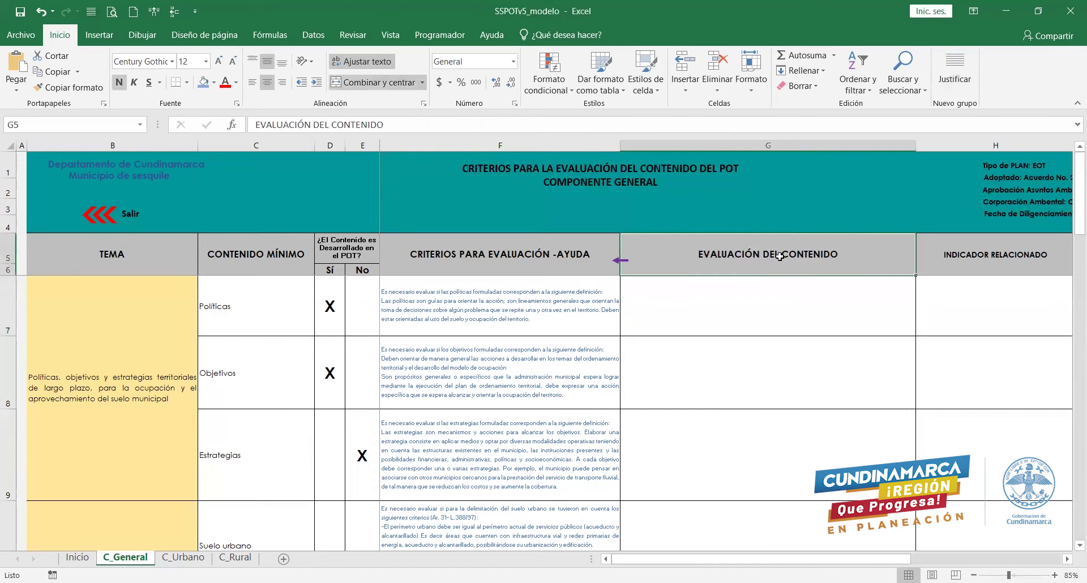
# Go through the criteria and evaluation cells of Políticas, Objetivos and Estrategias row by row.
pyautogui.click(740, 315)
pyautogui.click(481, 327)
pyautogui.click(749, 314)
pyautogui.click(500, 379)
pyautogui.click(691, 376)
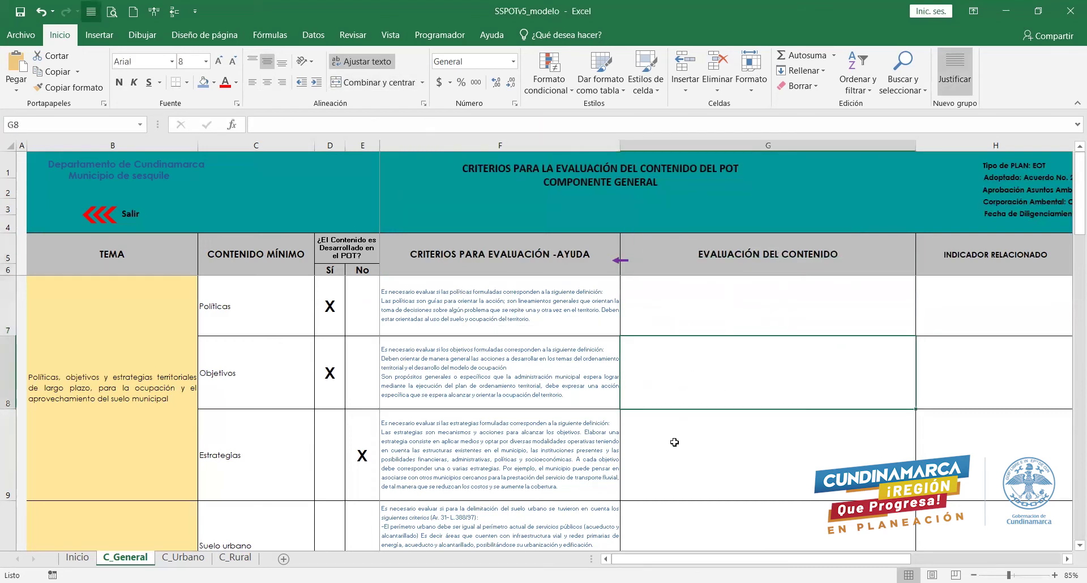
pyautogui.click(675, 441)
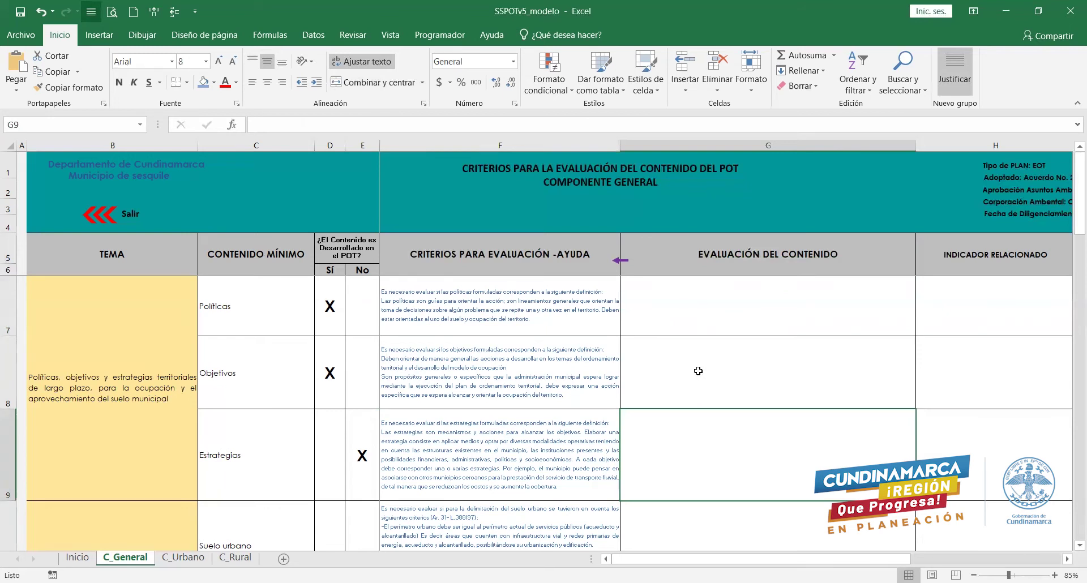
pyautogui.click(699, 369)
pyautogui.click(510, 447)
pyautogui.click(705, 445)
# Examine the evaluation cell and the Art. 31 delimitation criteria for Suelo urbano.
pyautogui.scroll(-1, 707, 444)
pyautogui.click(688, 350)
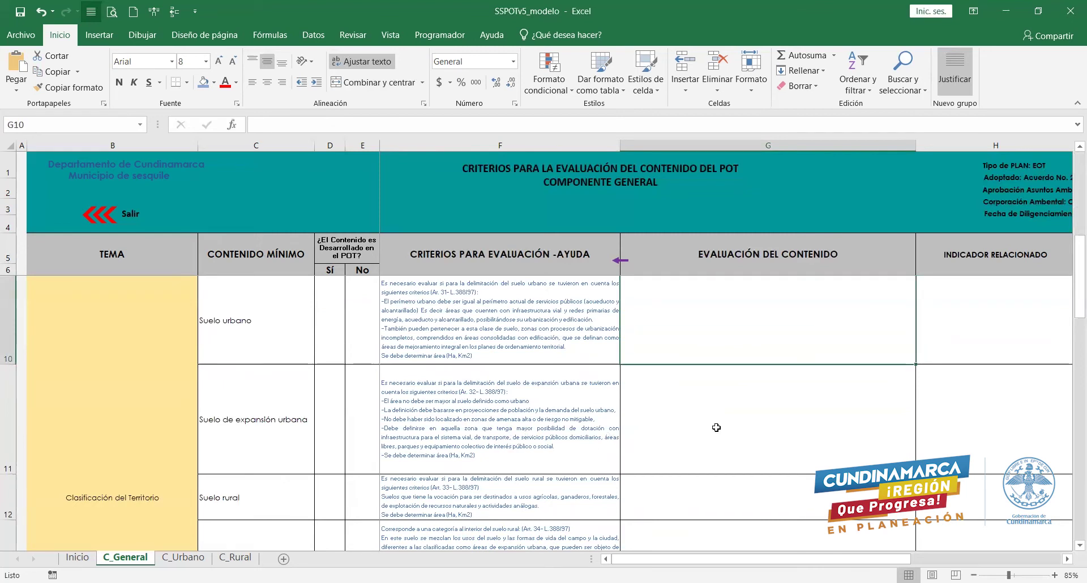
pyautogui.click(482, 346)
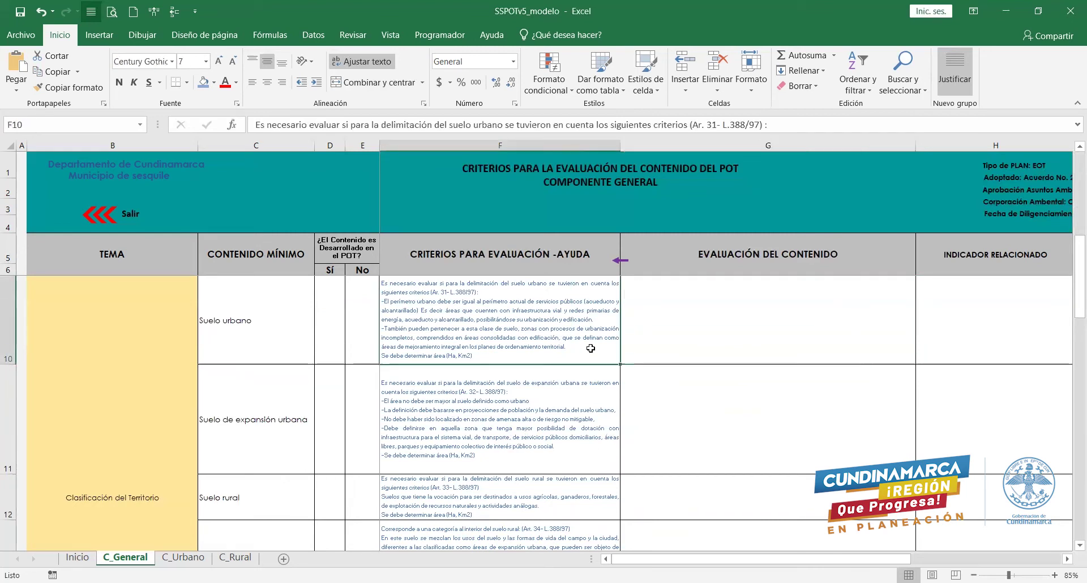
pyautogui.scroll(1, 589, 350)
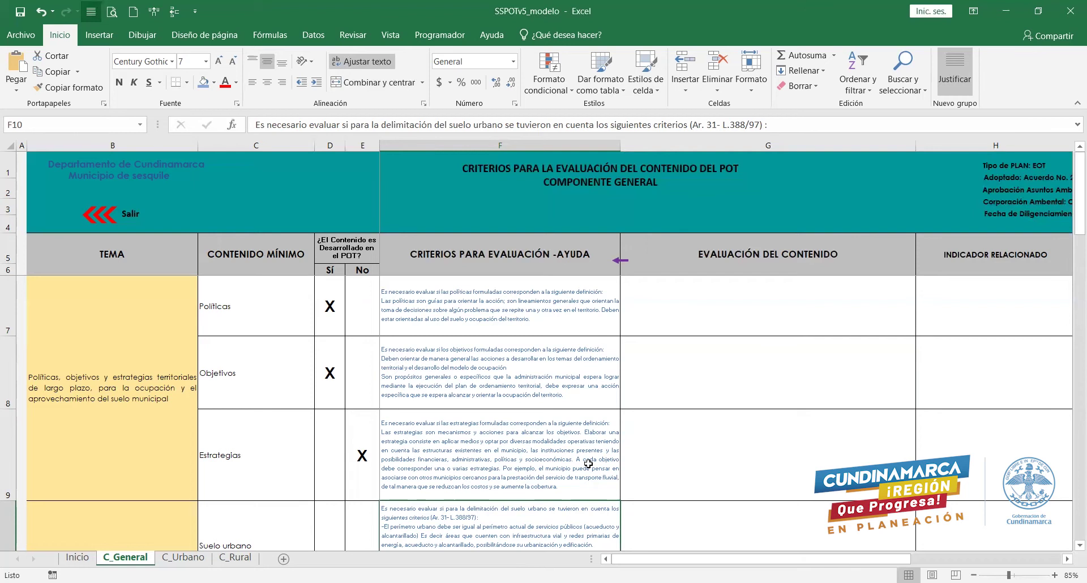
pyautogui.scroll(-1, 589, 464)
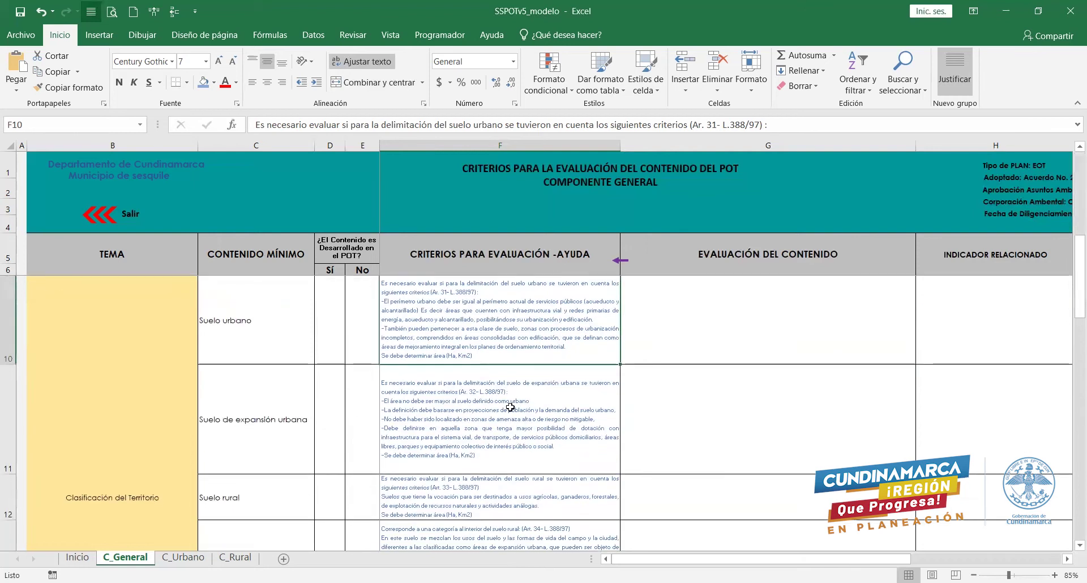
pyautogui.scroll(1, 589, 349)
# Read the help criteria for Estrategias, Objetivos and Políticas in column F.
pyautogui.click(589, 347)
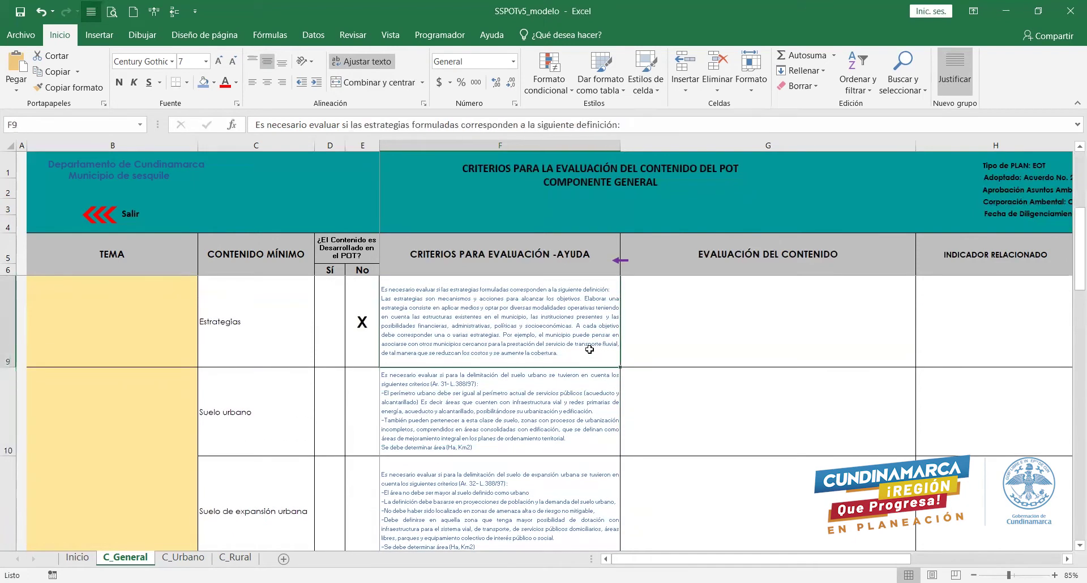
pyautogui.press('Up')
pyautogui.press('Up')
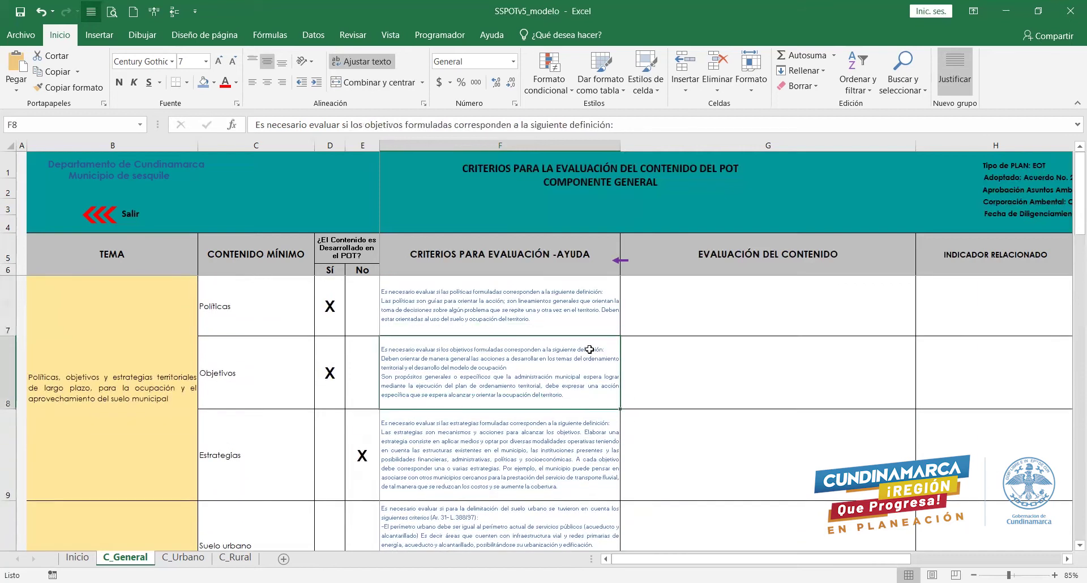
pyautogui.press('Down')
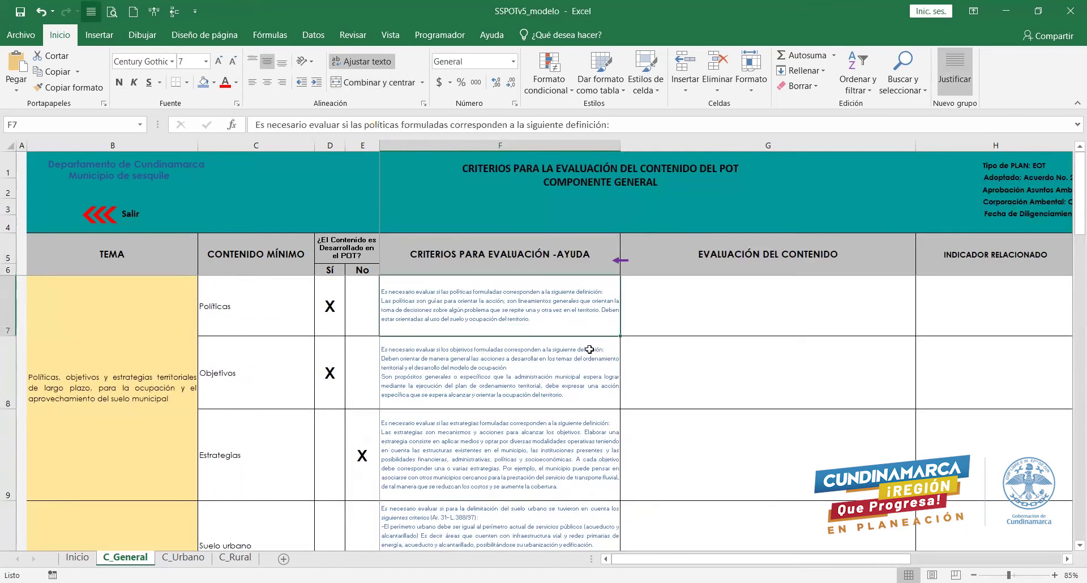
# Examine the Políticas row across its minimum content, Sí and No cells, criteria and evaluation cell.
pyautogui.press('Right')
pyautogui.press('Right')
pyautogui.press('Left')
pyautogui.press('Left')
pyautogui.press('Left')
pyautogui.press('Left')
pyautogui.press('Left')
pyautogui.press('Right')
pyautogui.press('Right')
pyautogui.press('Right')
pyautogui.press('Right')
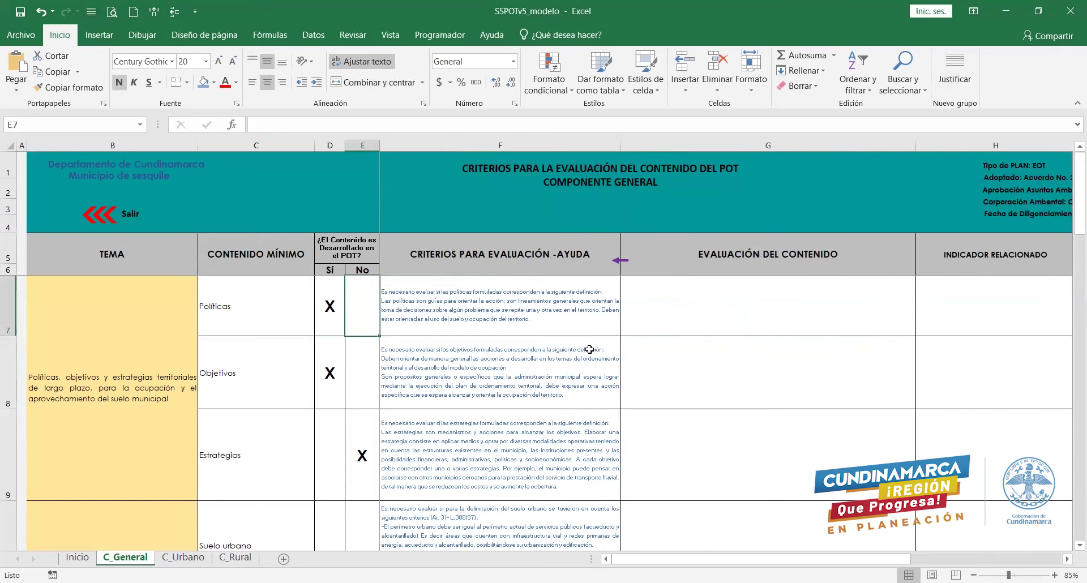
pyautogui.press('Left')
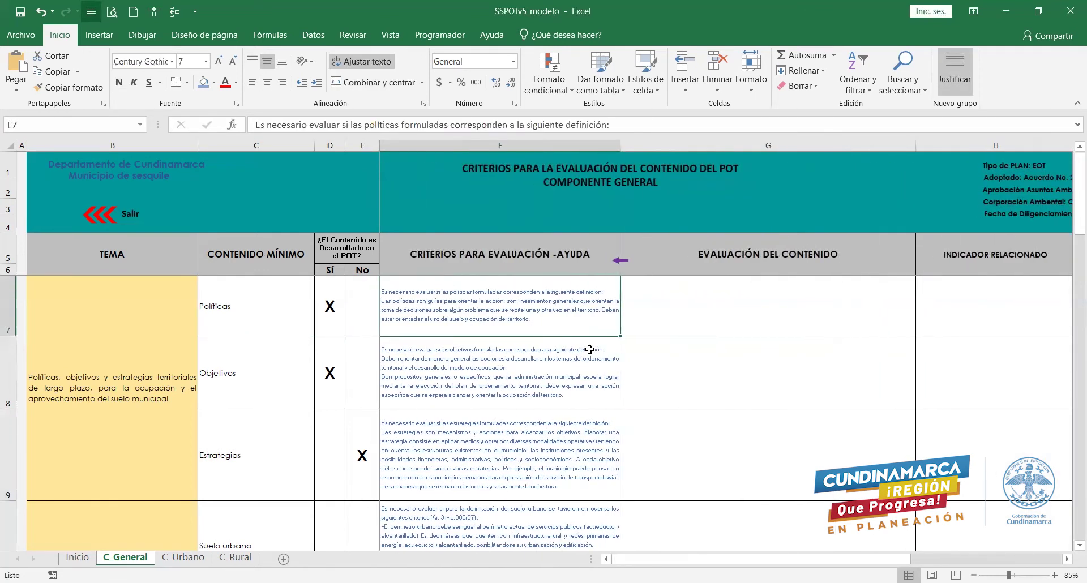
pyautogui.press('Right')
# Review the Evaluación del Contenido cells from Objetivos to Suelo suburbano and return to the Políticas row.
pyautogui.press('Down')
pyautogui.press('Down')
pyautogui.press('Down')
pyautogui.press('Down')
pyautogui.press('Down')
pyautogui.press('Down')
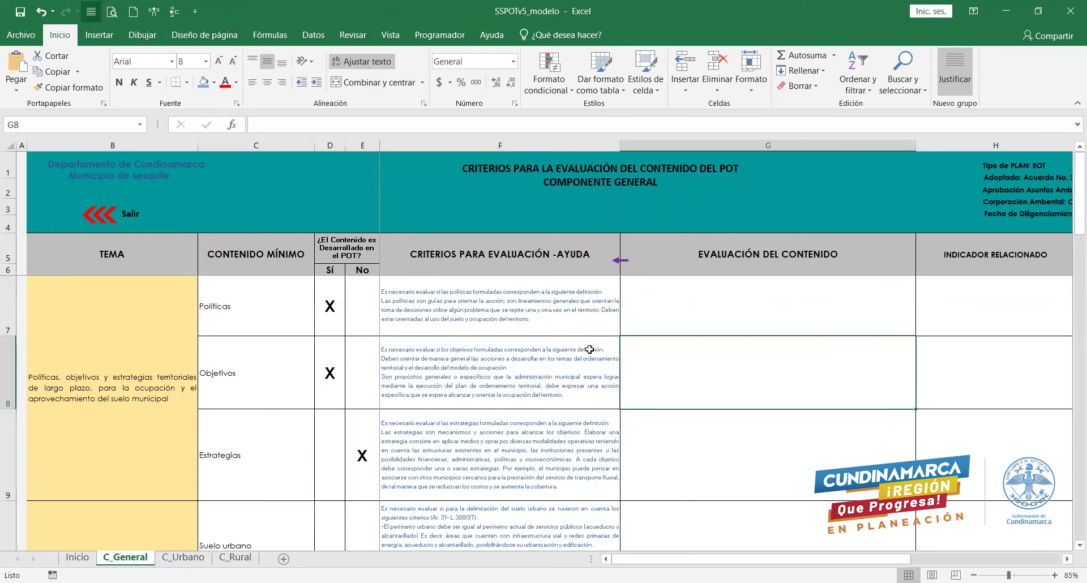
pyautogui.scroll(-2, 590, 350)
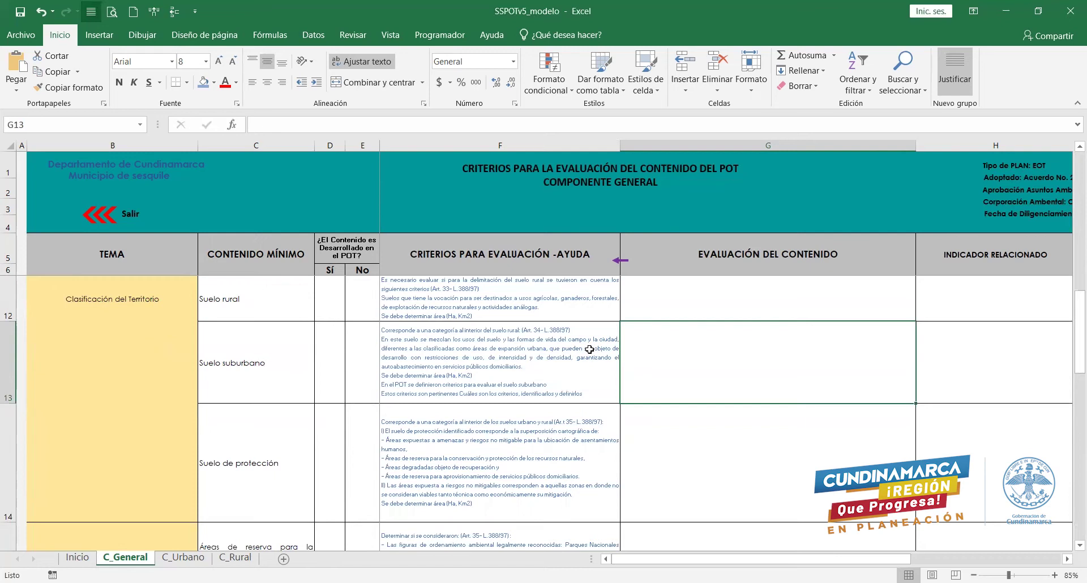
pyautogui.press('Up')
pyautogui.press('Up')
pyautogui.press('Up')
pyautogui.press('Up')
pyautogui.press('Up')
pyautogui.press('Up')
pyautogui.press('Up')
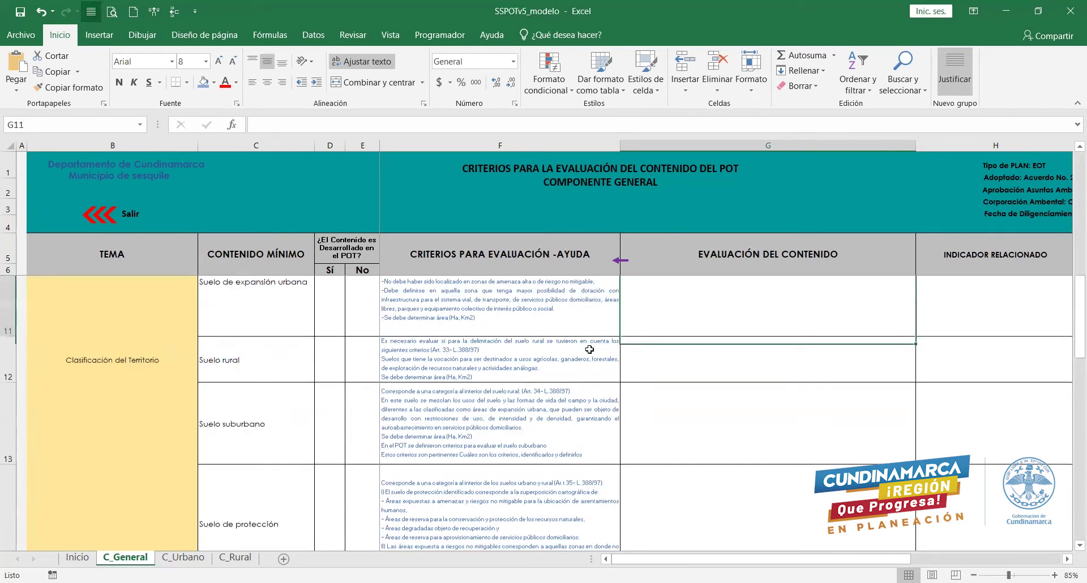
# Review the whole Evaluación del Contenido column to the end of the table and return to the Políticas row.
pyautogui.press('Down')
pyautogui.press('Down')
pyautogui.press('Down')
pyautogui.press('Down')
pyautogui.press('Down')
pyautogui.press('Down')
pyautogui.press('Down')
pyautogui.press('Down')
pyautogui.press('Down')
pyautogui.press('Down')
pyautogui.press('Down')
pyautogui.press('Down')
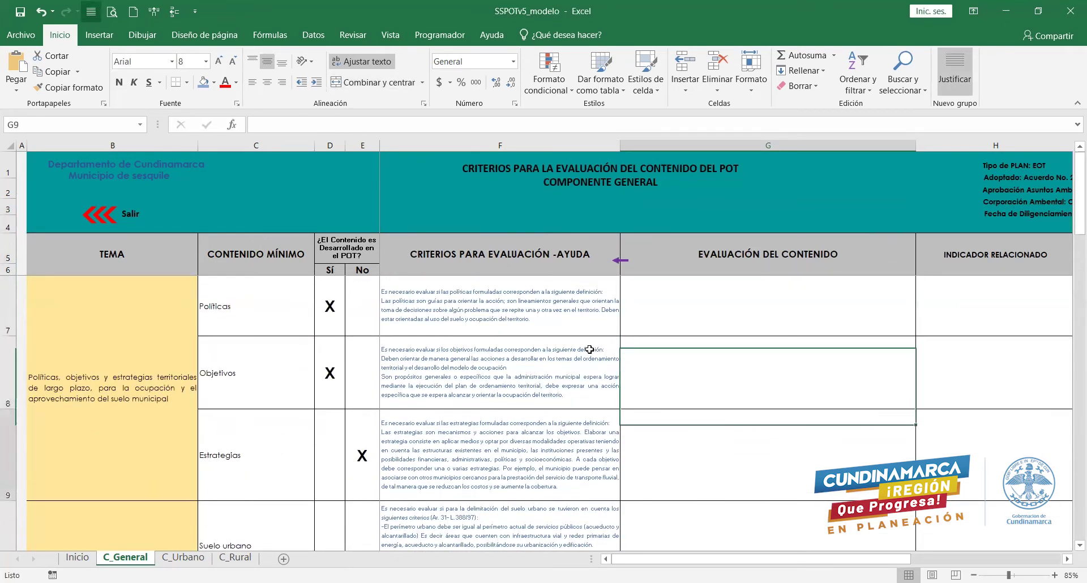
pyautogui.press('Up')
pyautogui.press('Up')
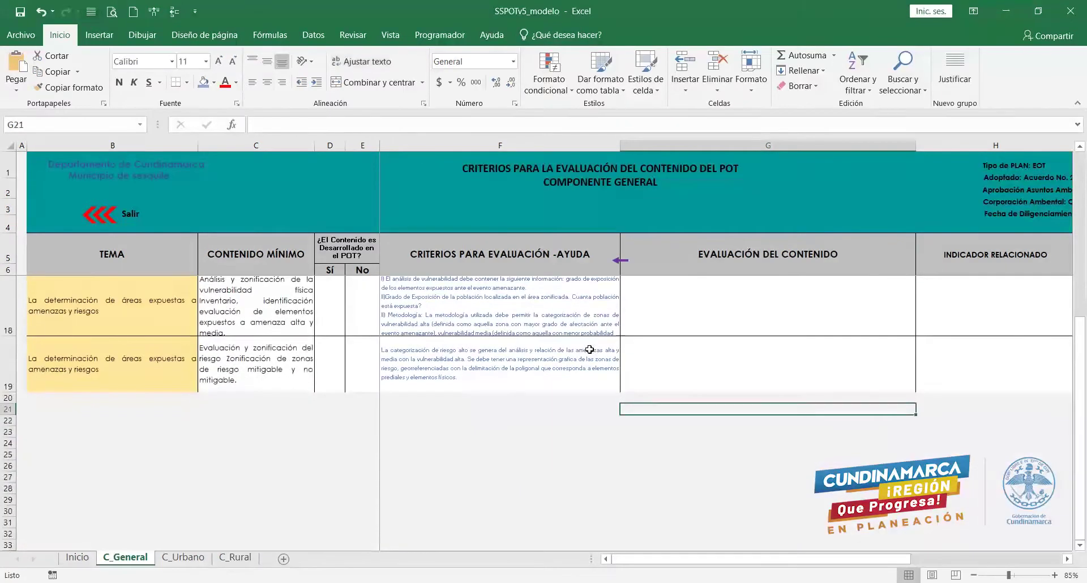
pyautogui.press('Up')
pyautogui.press('Up')
pyautogui.press('Up')
pyautogui.press('Up')
pyautogui.press('Up')
pyautogui.press('Up')
pyautogui.press('Up')
pyautogui.press('Up')
pyautogui.press('Up')
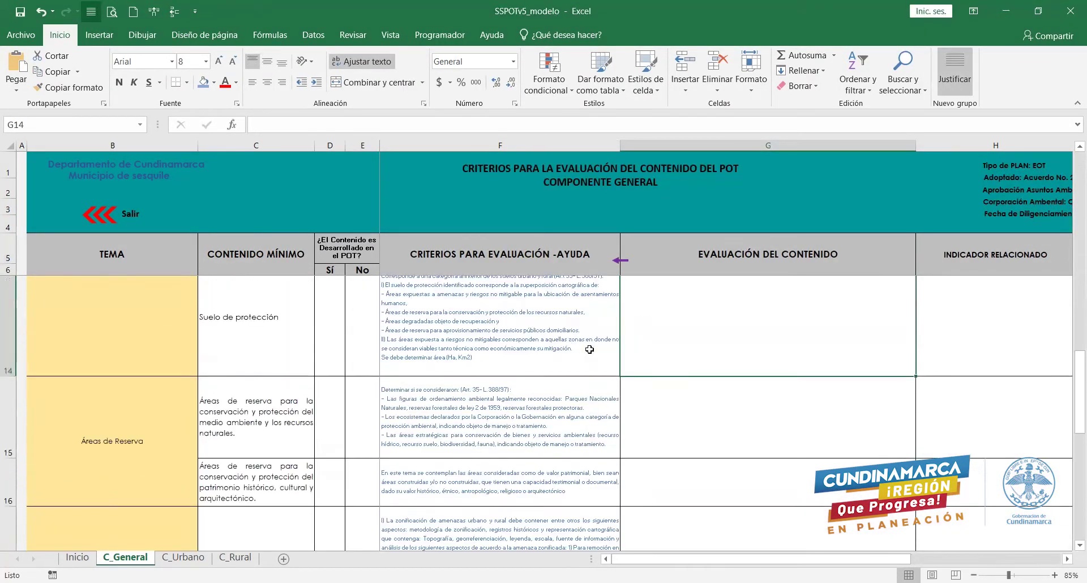
pyautogui.press('Up')
pyautogui.press('Up')
pyautogui.press('Up')
pyautogui.press('Down')
pyautogui.press('Down')
pyautogui.press('Down')
pyautogui.press('Down')
pyautogui.press('Up')
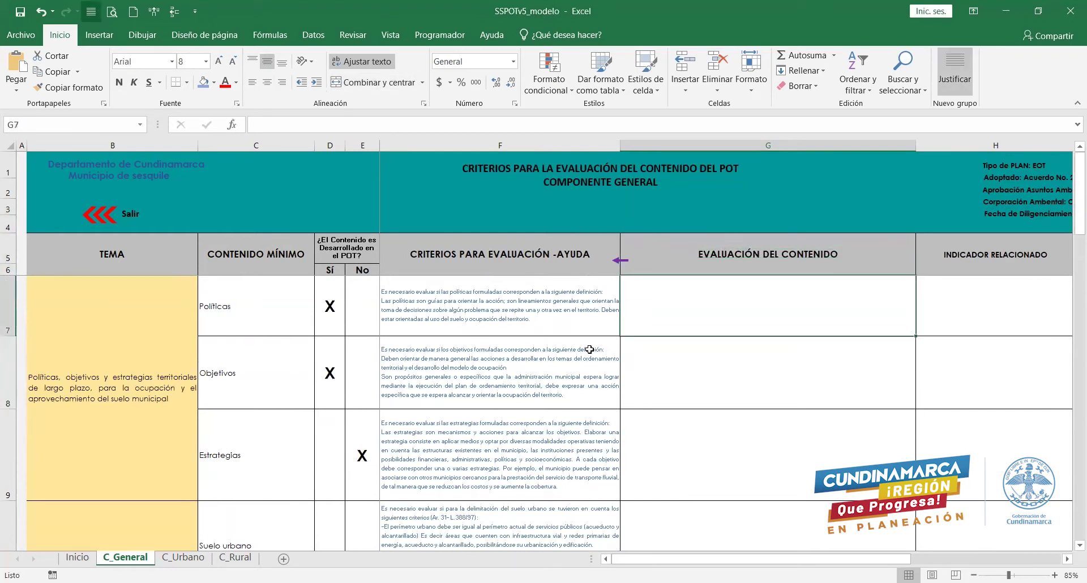
# Examine the Políticas row from its Sí and No cells through to the Indicador Relacionado cell, H7.
pyautogui.press('Left')
pyautogui.press('Left')
pyautogui.press('Left')
pyautogui.press('Left')
pyautogui.press('Right')
pyautogui.press('Right')
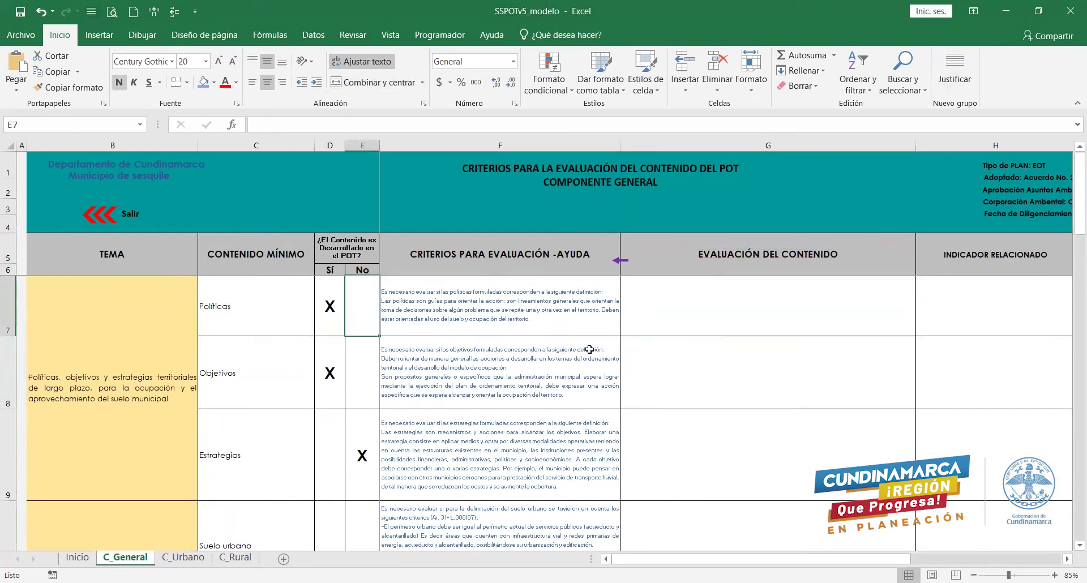
pyautogui.press('Right')
pyautogui.press('Right')
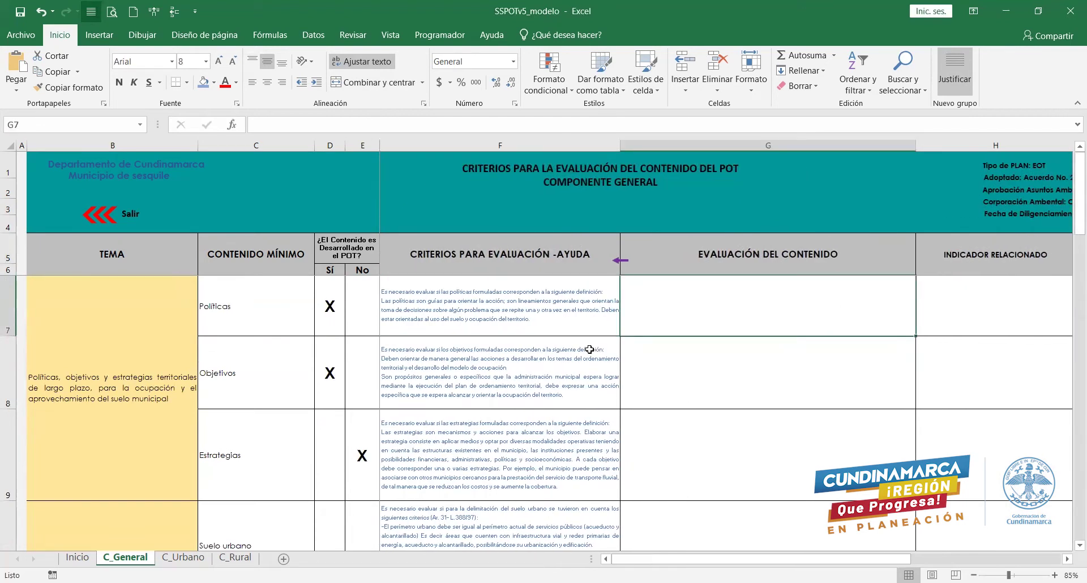
pyautogui.press('Left')
pyautogui.press('Right')
pyautogui.press('Right')
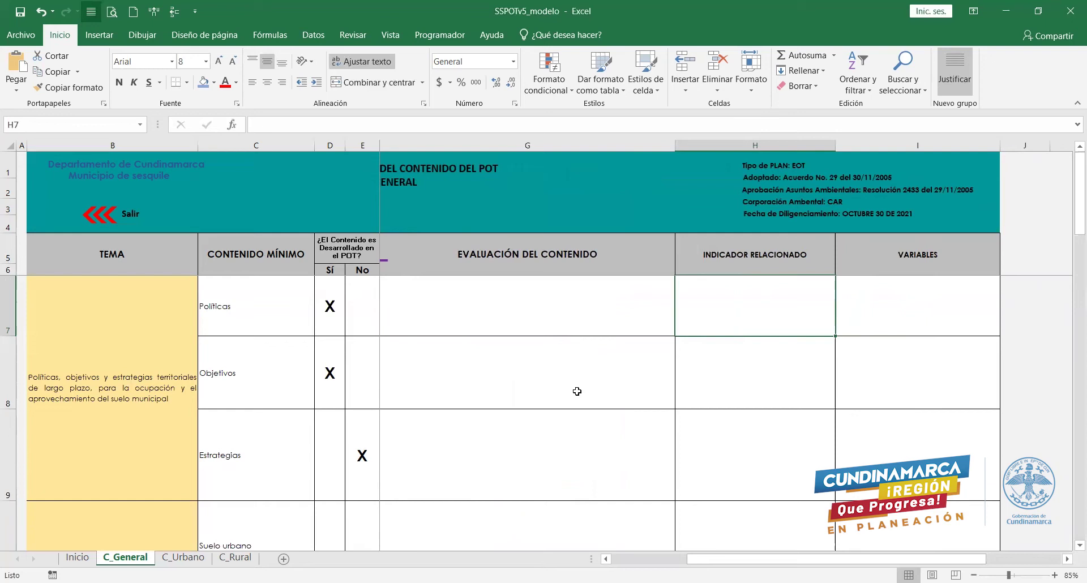
# Compare the criteria and Evaluación del Contenido cells for Políticas, then return to its Indicador Relacionado cell.
pyautogui.click(533, 316)
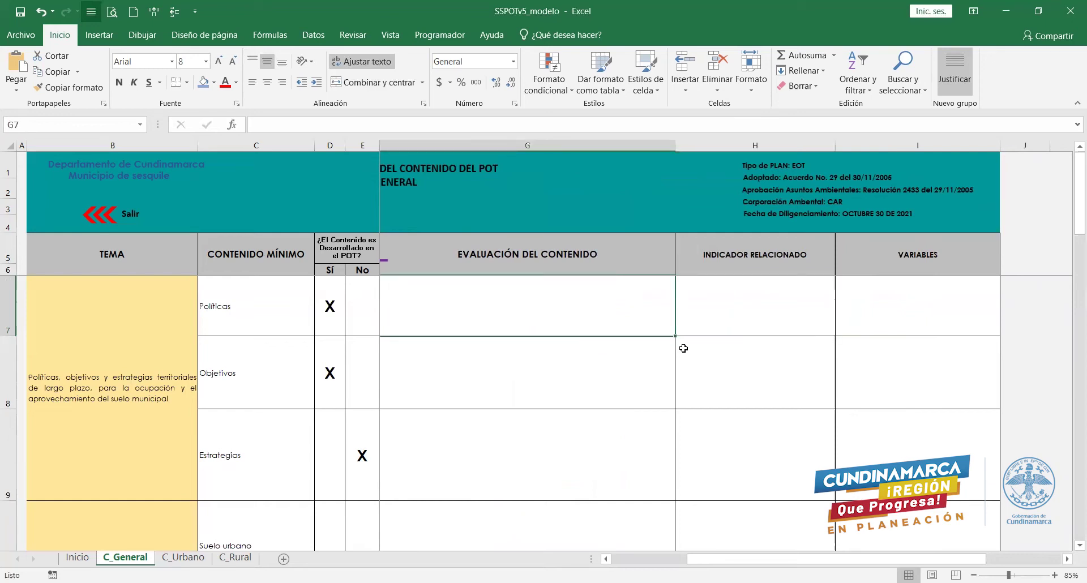
pyautogui.press('Left')
pyautogui.press('Right')
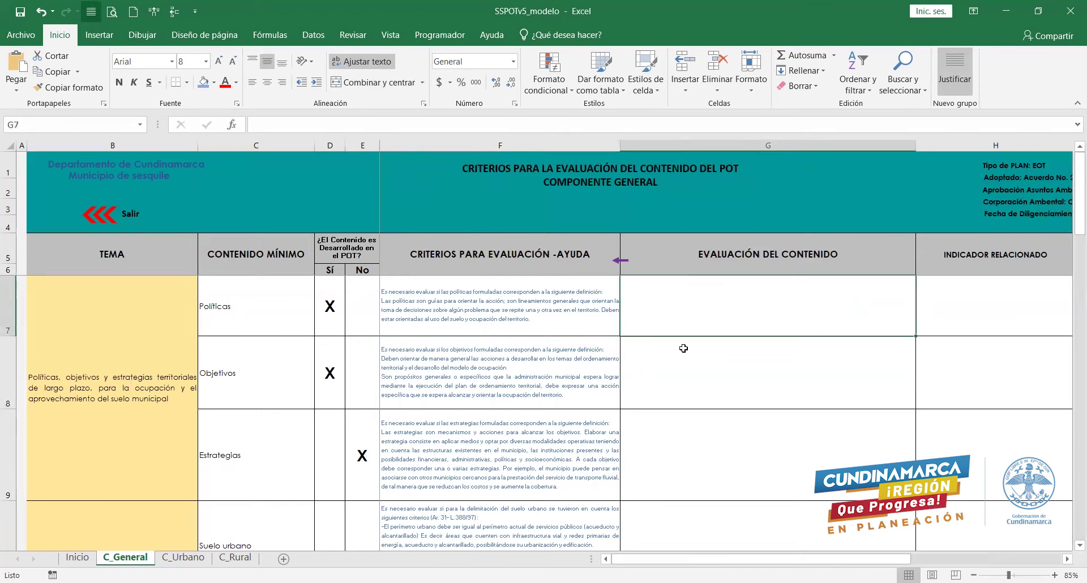
pyautogui.press('Right')
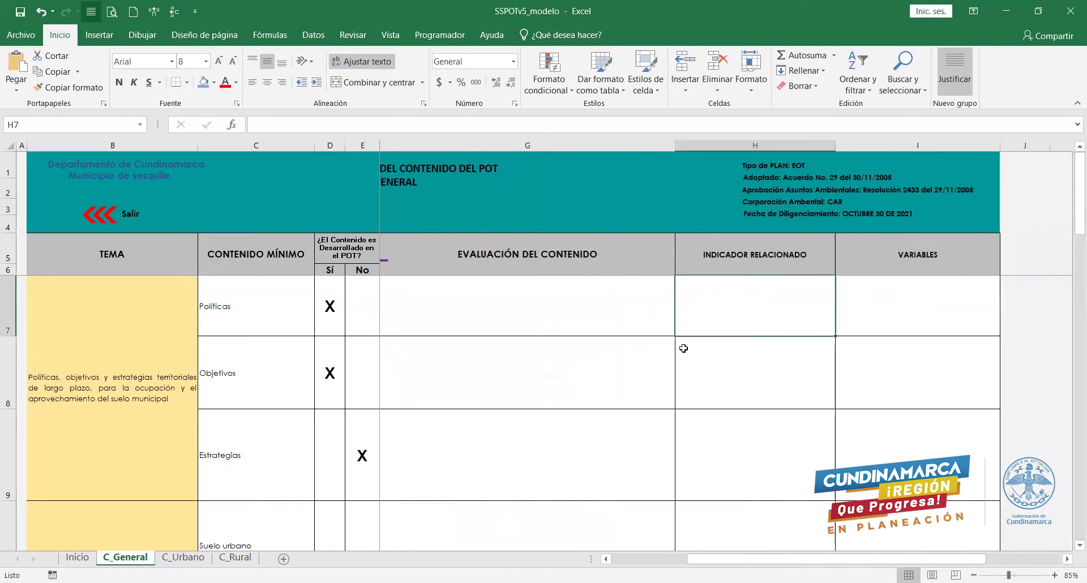
# Narrow the Evaluación del Contenido column, G, on the general component sheet and select the Políticas row's Indicador Relacionado cell.
pyautogui.click(866, 333)
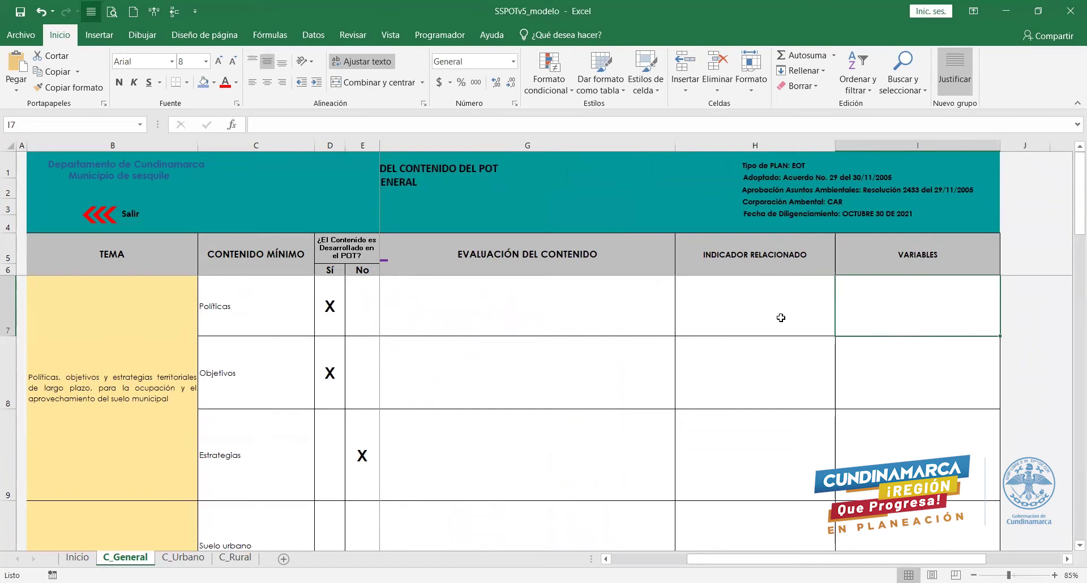
pyautogui.click(787, 264)
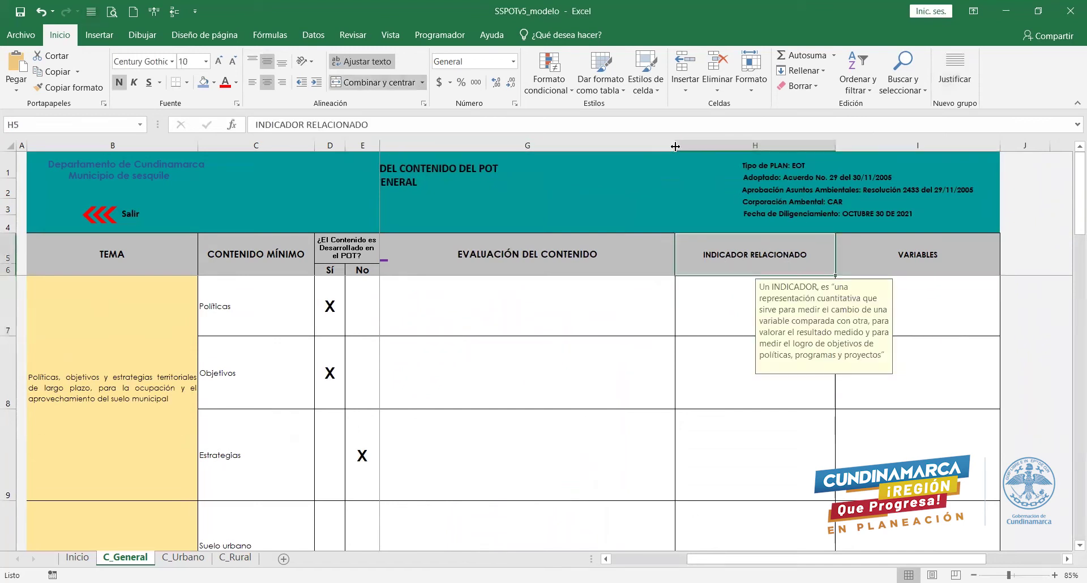
pyautogui.moveTo(677, 146); pyautogui.dragTo(639, 192)
pyautogui.click(697, 320)
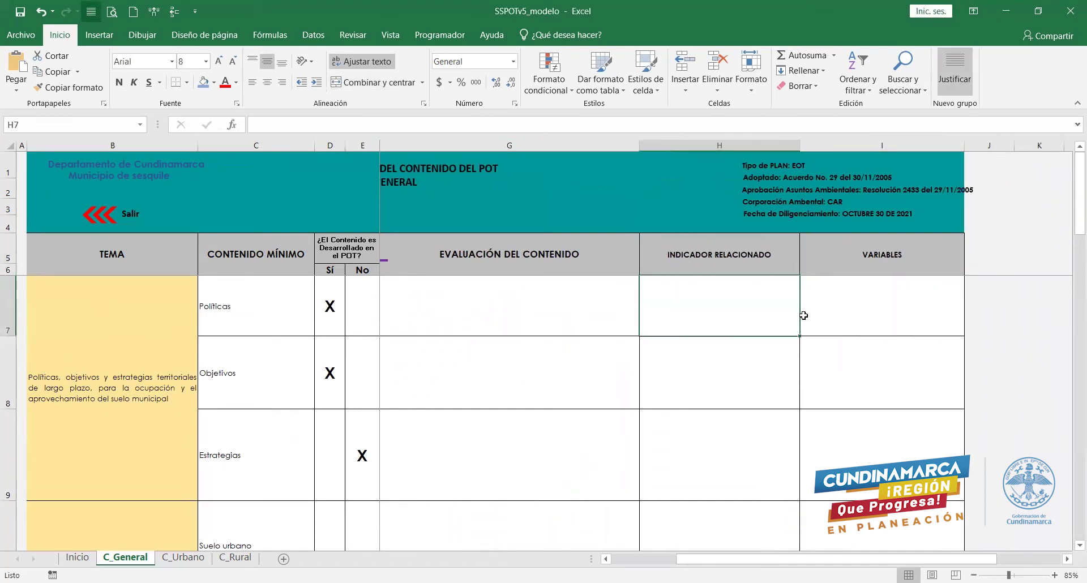
# Examine the Indicador Relacionado and Variables cells for Políticas, along with the Indicador Relacionado heading and its explanatory note.
pyautogui.click(846, 308)
pyautogui.click(711, 255)
pyautogui.click(541, 249)
pyautogui.click(758, 261)
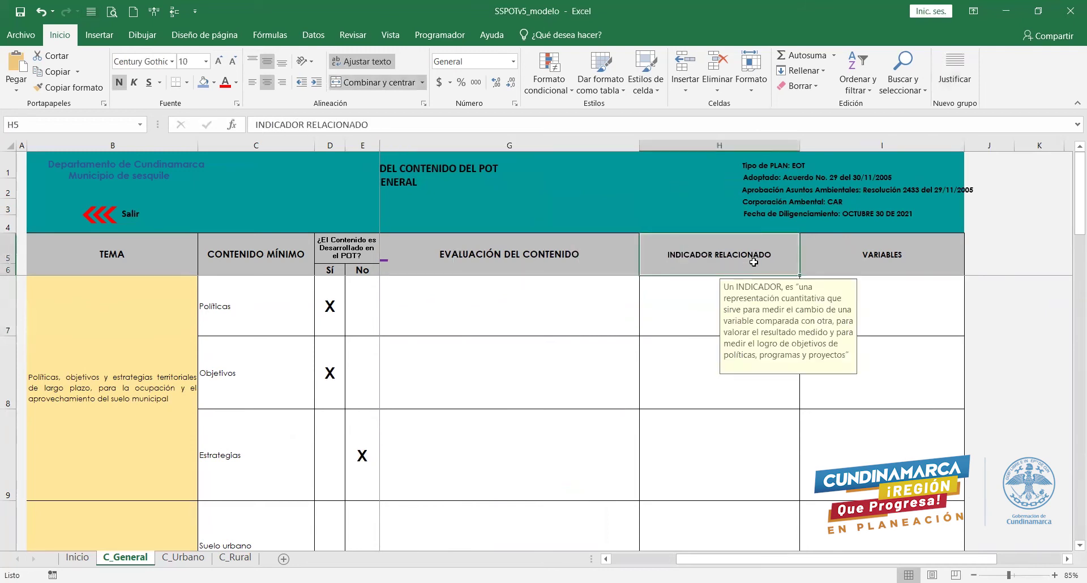
pyautogui.click(686, 304)
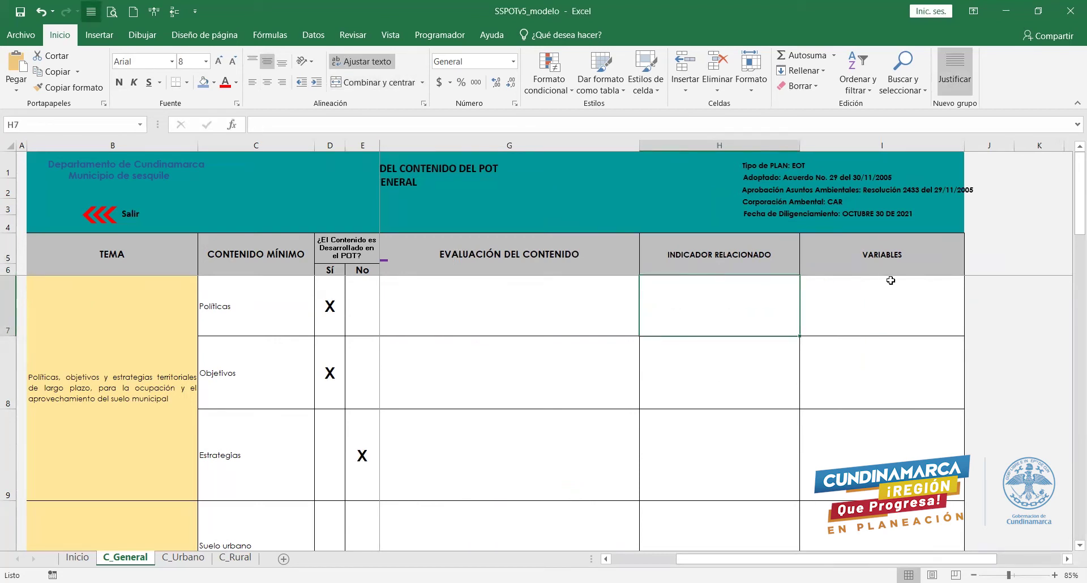
pyautogui.click(867, 300)
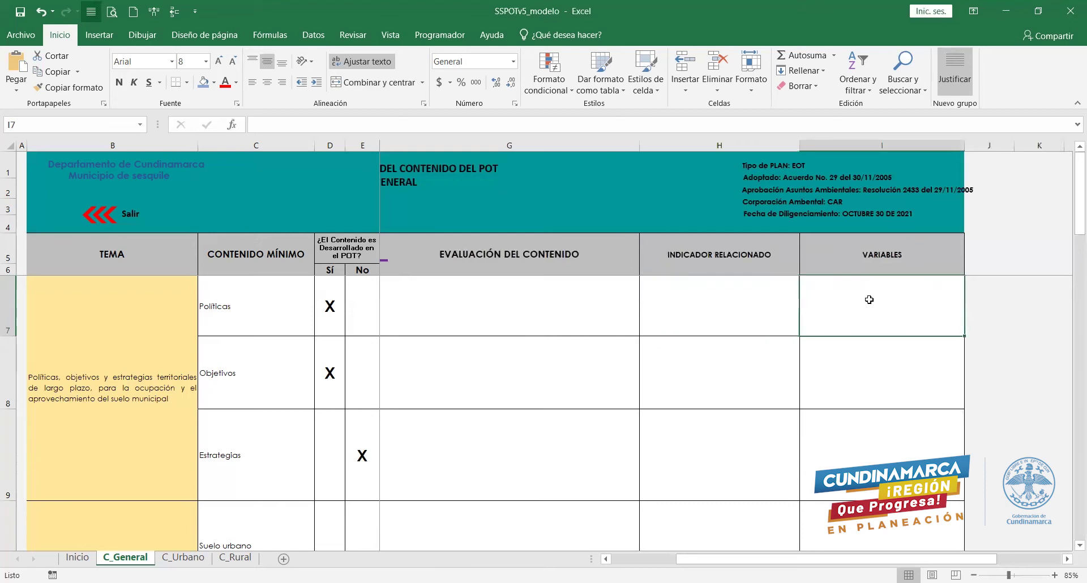
pyautogui.click(732, 310)
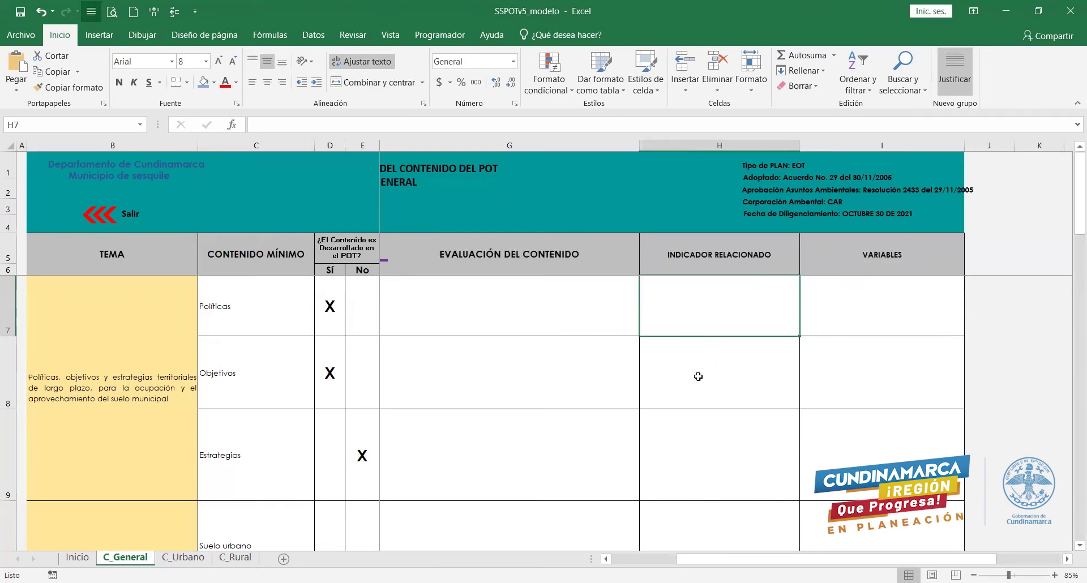
pyautogui.click(736, 265)
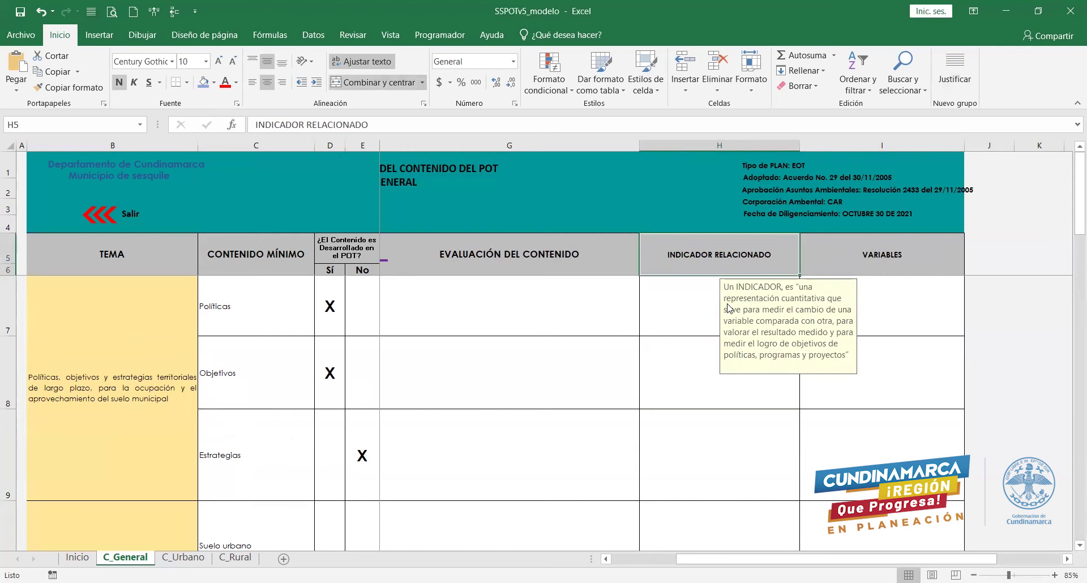
# Go back along the heading row to column A and return to the Criterios para Evaluación - Ayuda heading, F5.
pyautogui.press('Left')
pyautogui.press('Left')
pyautogui.press('Left')
pyautogui.press('Left')
pyautogui.press('Left')
pyautogui.press('Left')
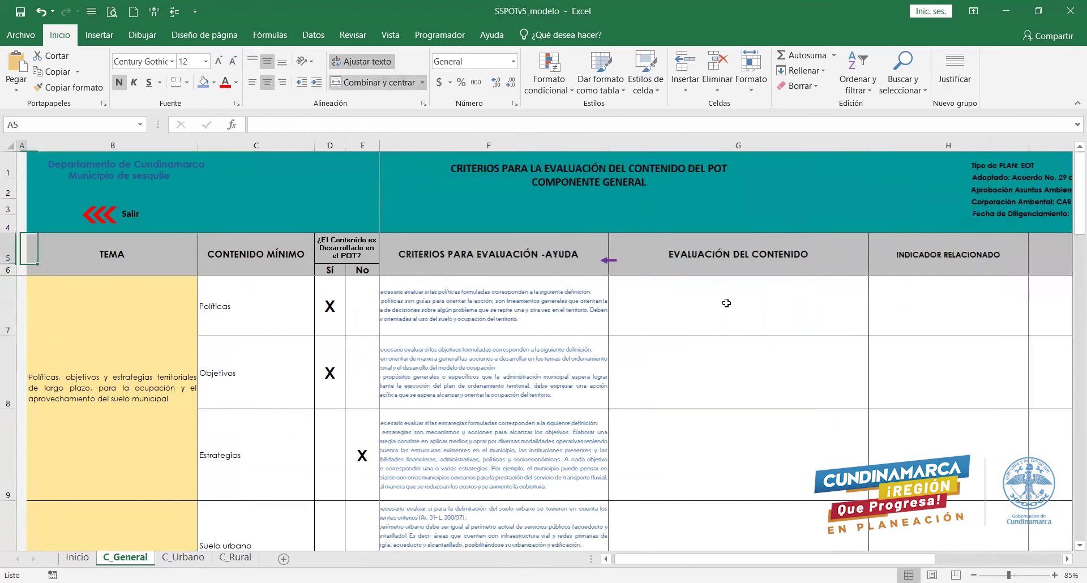
pyautogui.press('Right')
pyautogui.press('Right')
pyautogui.press('Right')
pyautogui.press('Right')
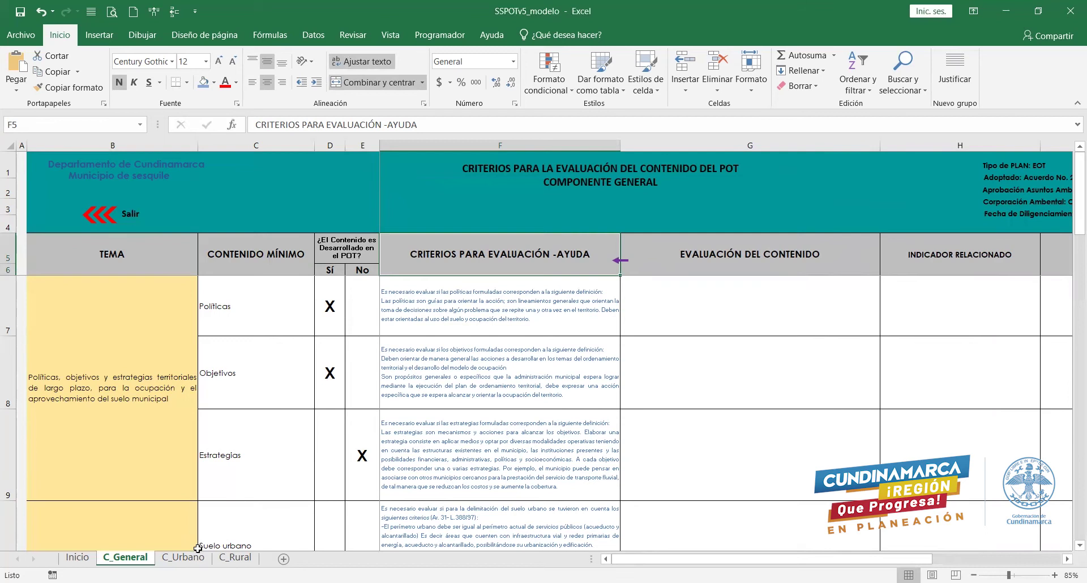
# Open the C_Urbano sheet and review its Tema column from Vías down through Expedición de normas urbanísticas.
pyautogui.click(183, 558)
pyautogui.click(760, 305)
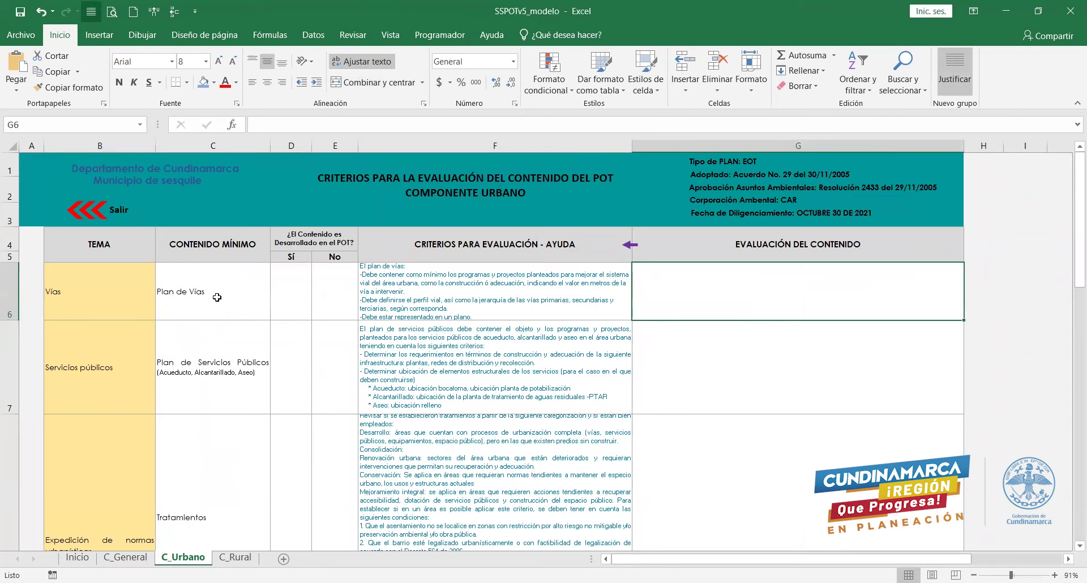
pyautogui.moveTo(102, 290); pyautogui.dragTo(97, 355)
pyautogui.moveTo(99, 531)
pyautogui.mouseDown()
pyautogui.moveTo(88, 564)
pyautogui.moveTo(91, 534)
pyautogui.mouseUp()
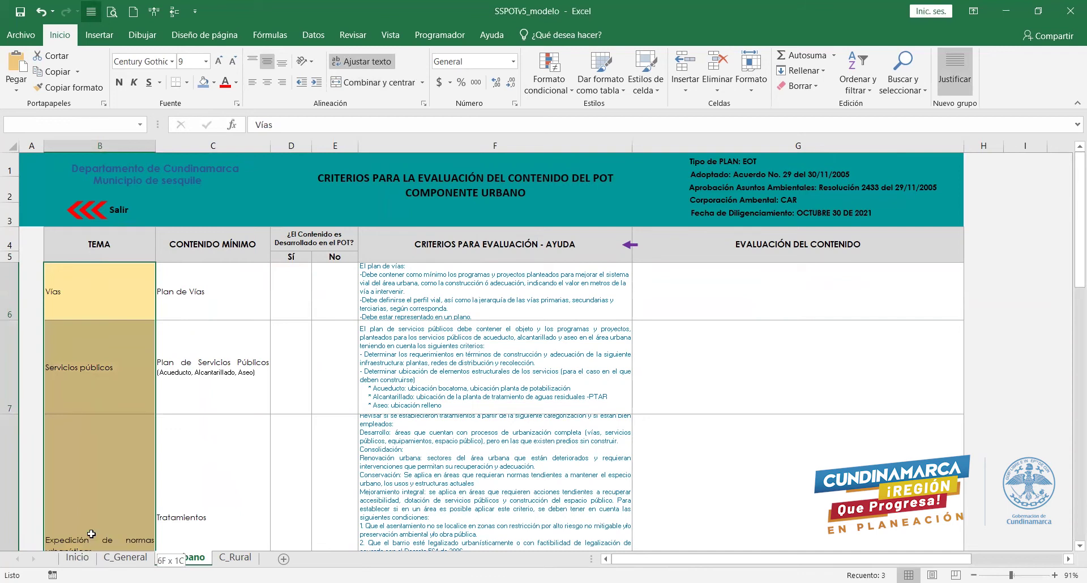
pyautogui.scroll(-4, 242, 335)
pyautogui.scroll(3, 244, 332)
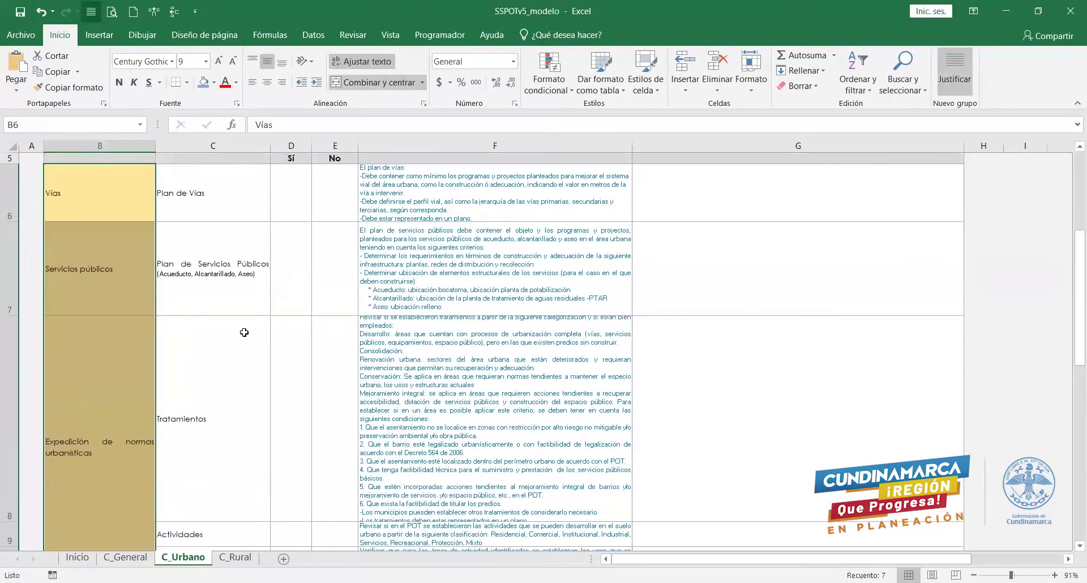
pyautogui.scroll(2, 244, 332)
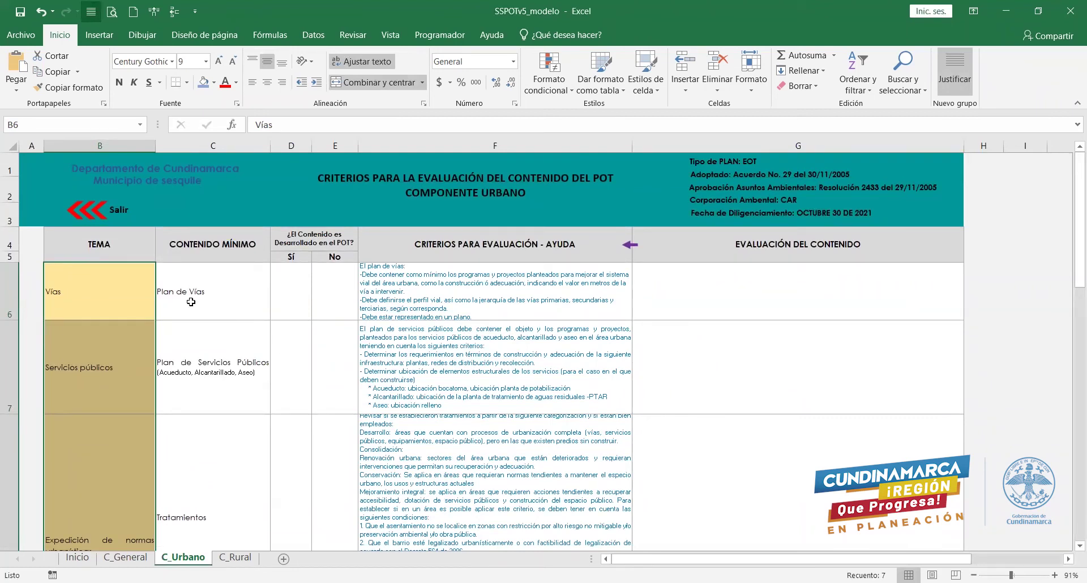
# Review the urban component's Contenido Mínimo cells from Plan de Vías to Espacio público and return to the table's first row.
pyautogui.scroll(-1, 191, 302)
pyautogui.scroll(1, 190, 302)
pyautogui.click(218, 292)
pyautogui.click(216, 380)
pyautogui.scroll(-1, 242, 410)
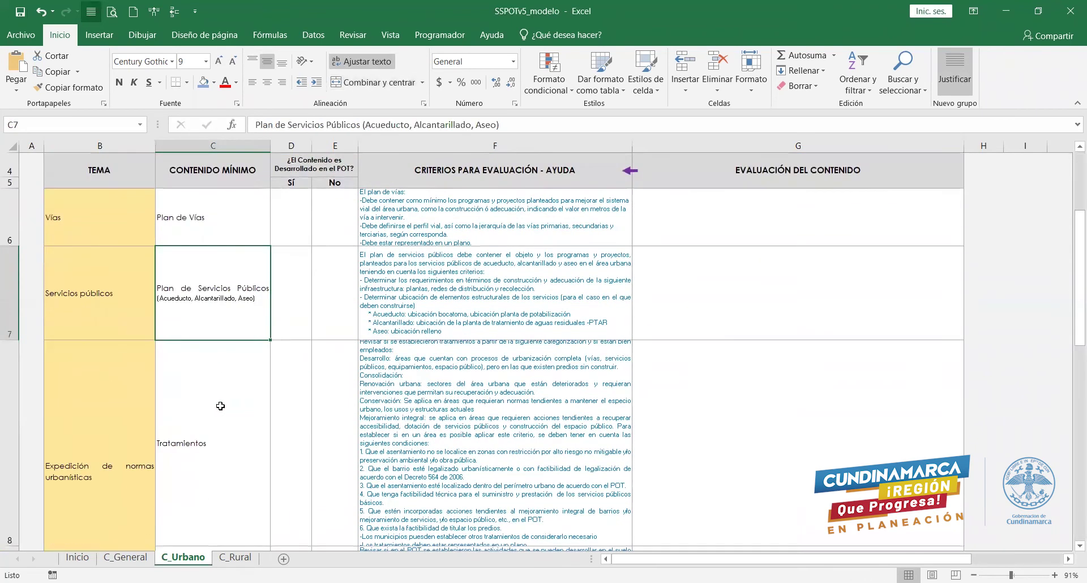
pyautogui.click(221, 406)
pyautogui.scroll(-2, 220, 406)
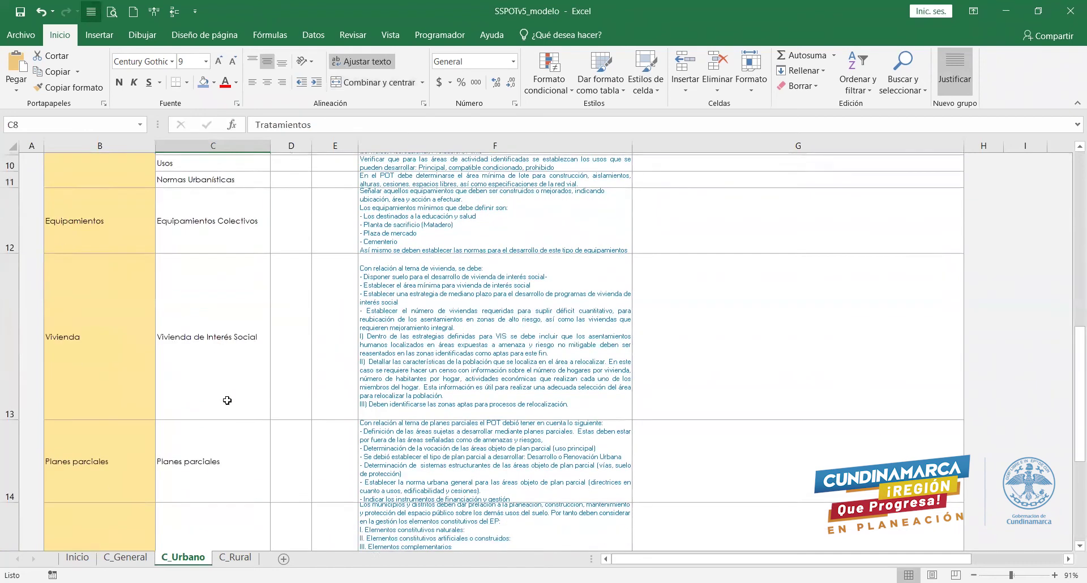
pyautogui.click(223, 185)
pyautogui.click(211, 234)
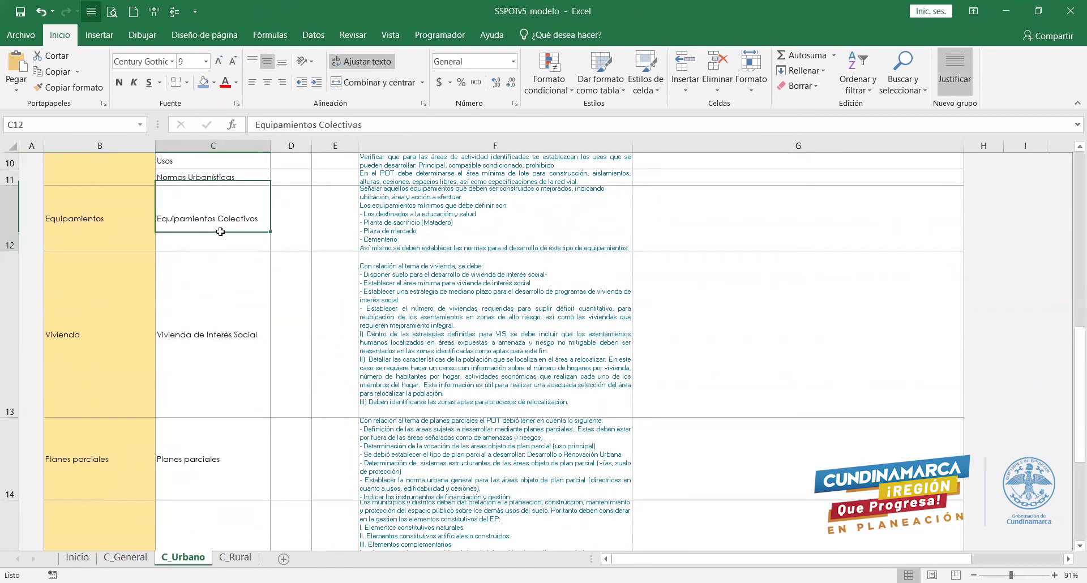
pyautogui.click(222, 345)
pyautogui.click(248, 453)
pyautogui.scroll(-2, 260, 363)
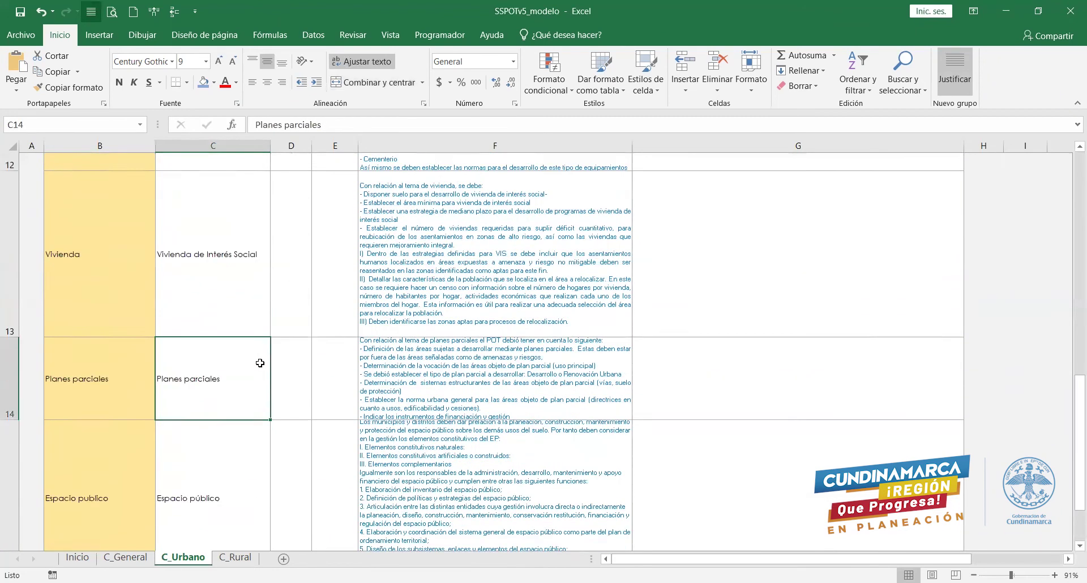
pyautogui.click(223, 478)
pyautogui.scroll(-5, 238, 442)
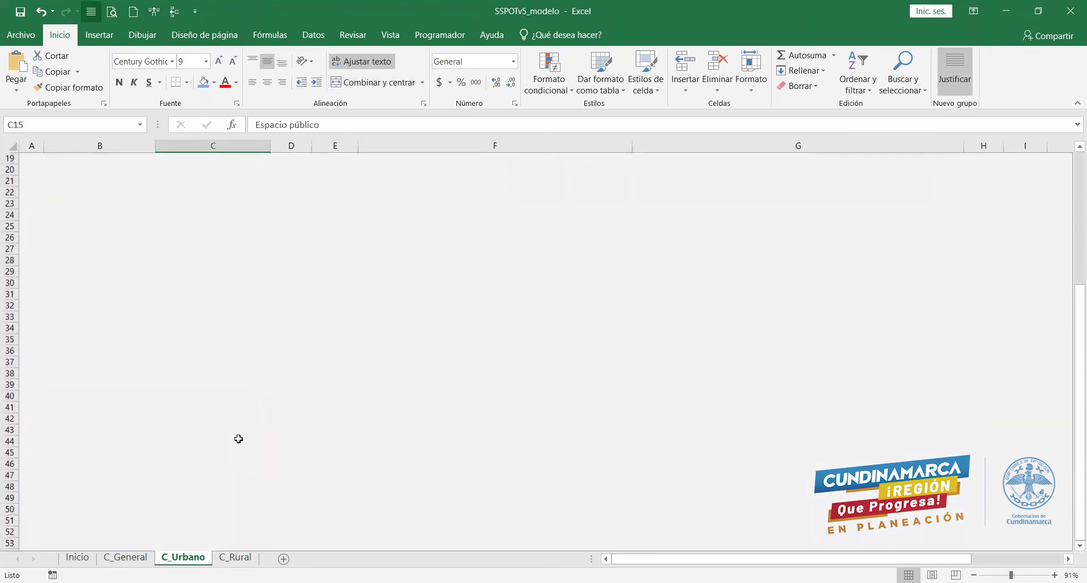
pyautogui.scroll(10, 238, 441)
pyautogui.scroll(3, 239, 439)
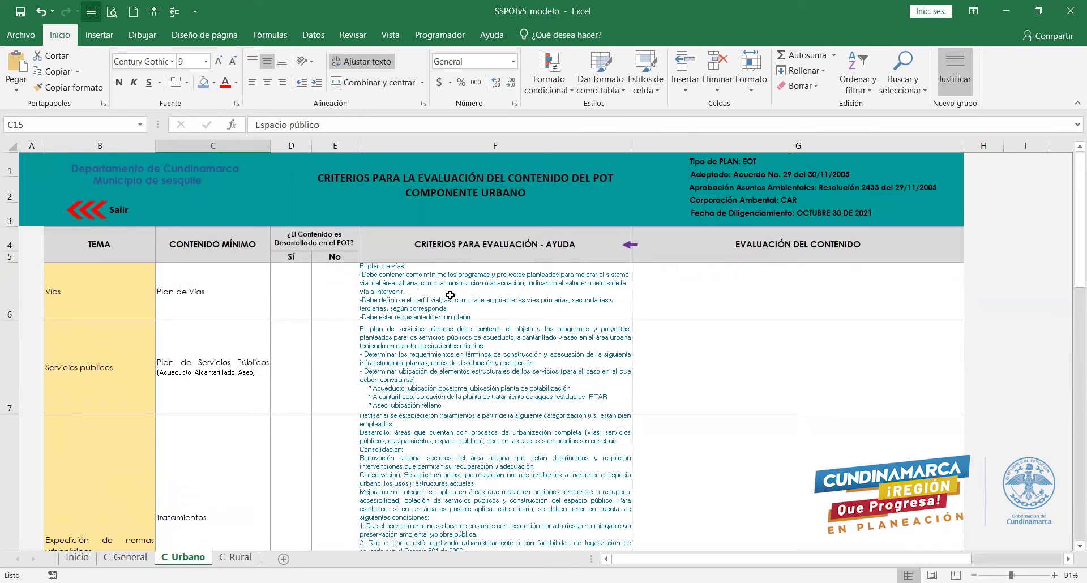
# Increase the height of the Vías row, 6, to fit its full criteria text and select its Evaluación del Contenido cell.
pyautogui.click(523, 307)
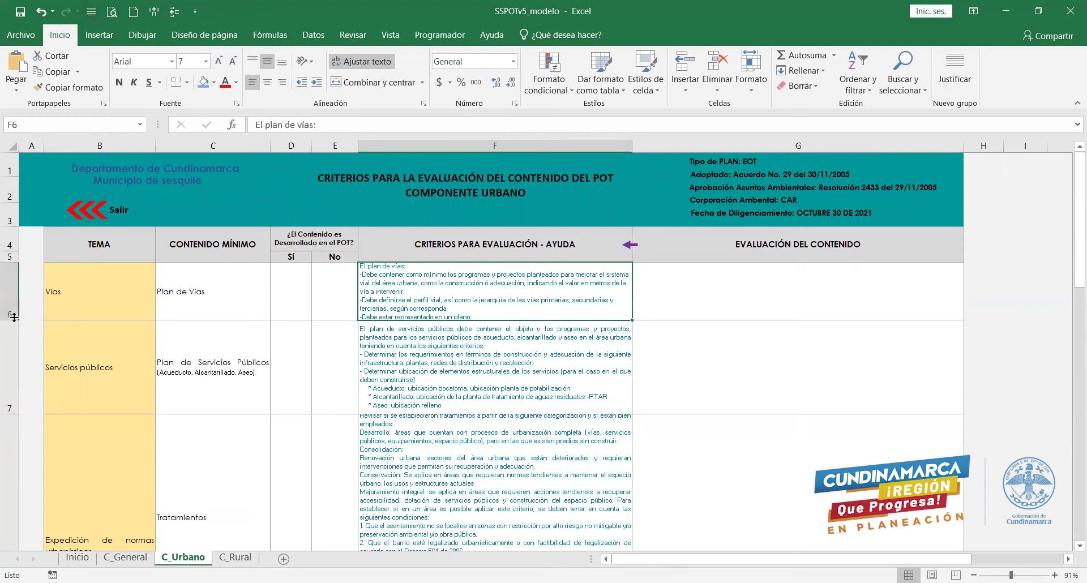
pyautogui.moveTo(12, 320); pyautogui.dragTo(170, 372)
pyautogui.click(703, 327)
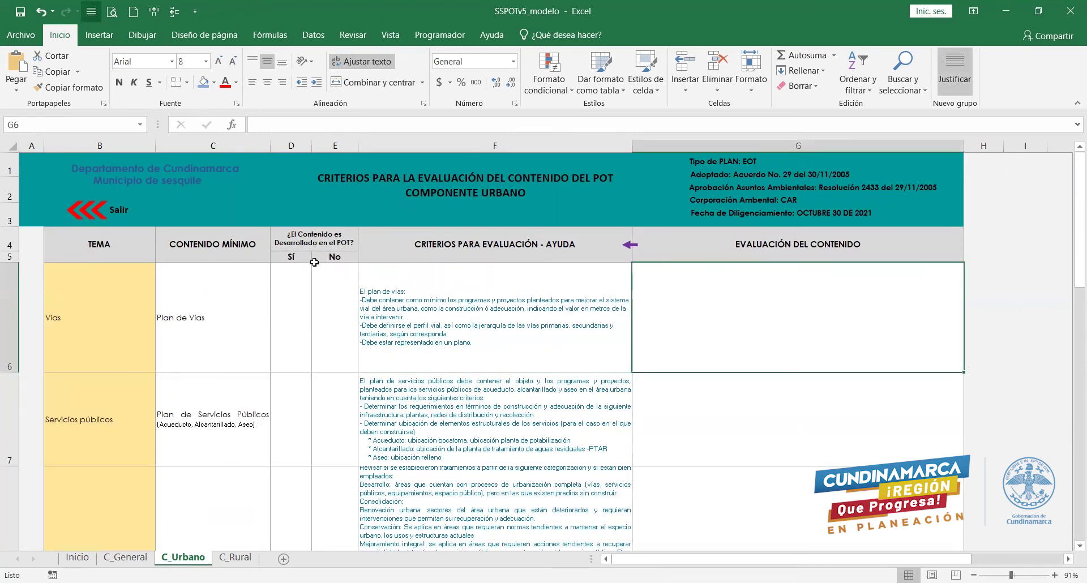
# Mark Plan de Vías as developed in the POT with an x in its Sí cell, D6.
pyautogui.click(315, 239)
pyautogui.click(293, 320)
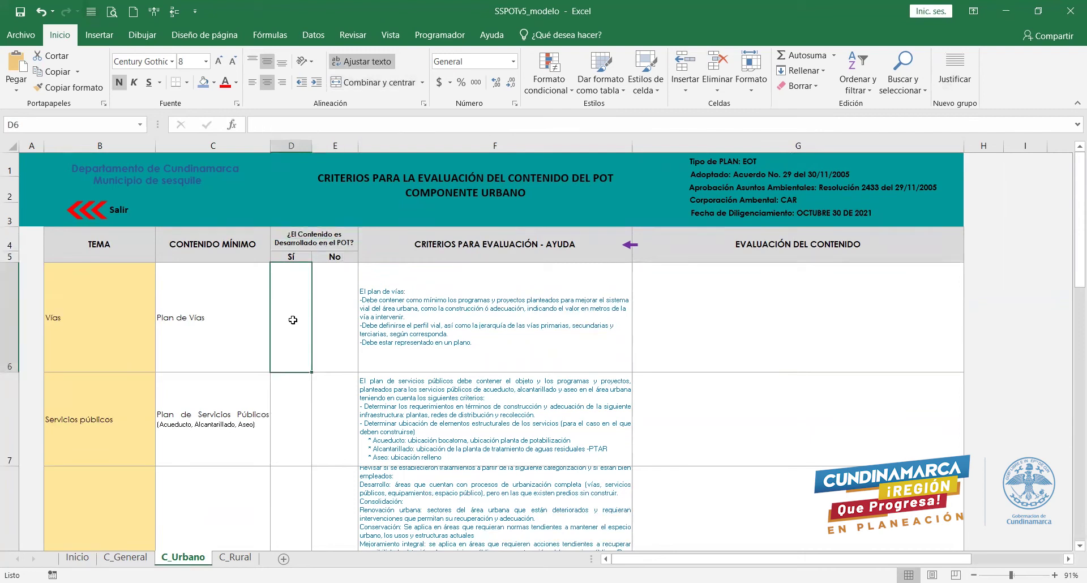
pyautogui.write('x')
pyautogui.click(494, 328)
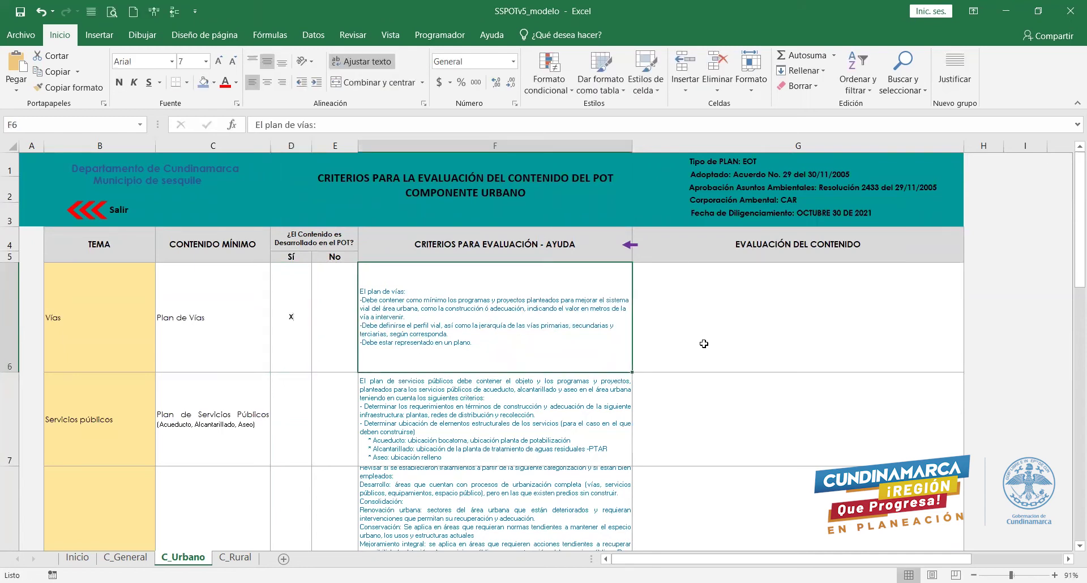
# Compare the criteria text for Plan de Vías with its Evaluación del Contenido cell, G6.
pyautogui.click(780, 316)
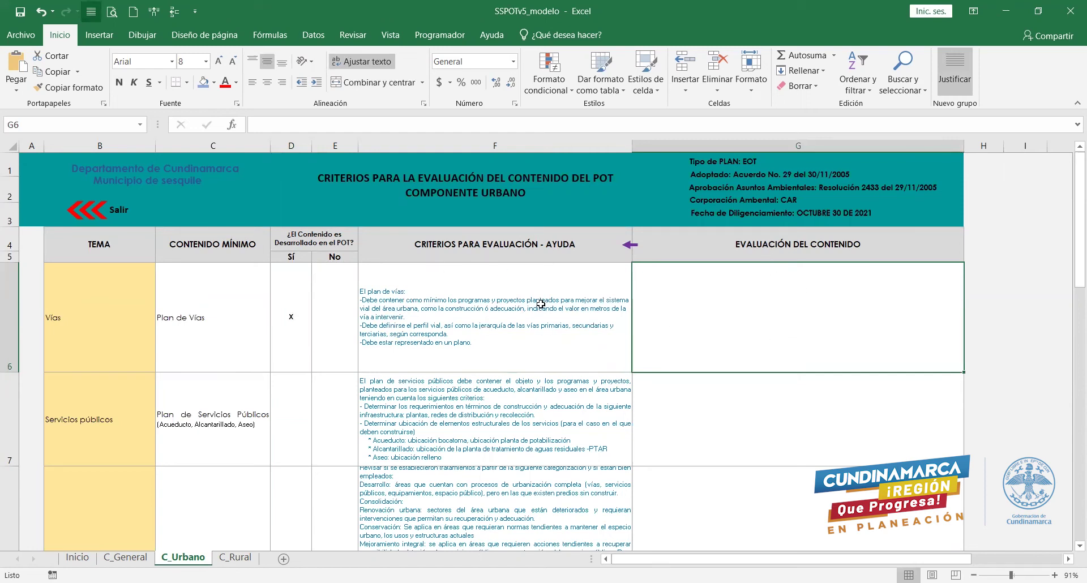
pyautogui.click(474, 314)
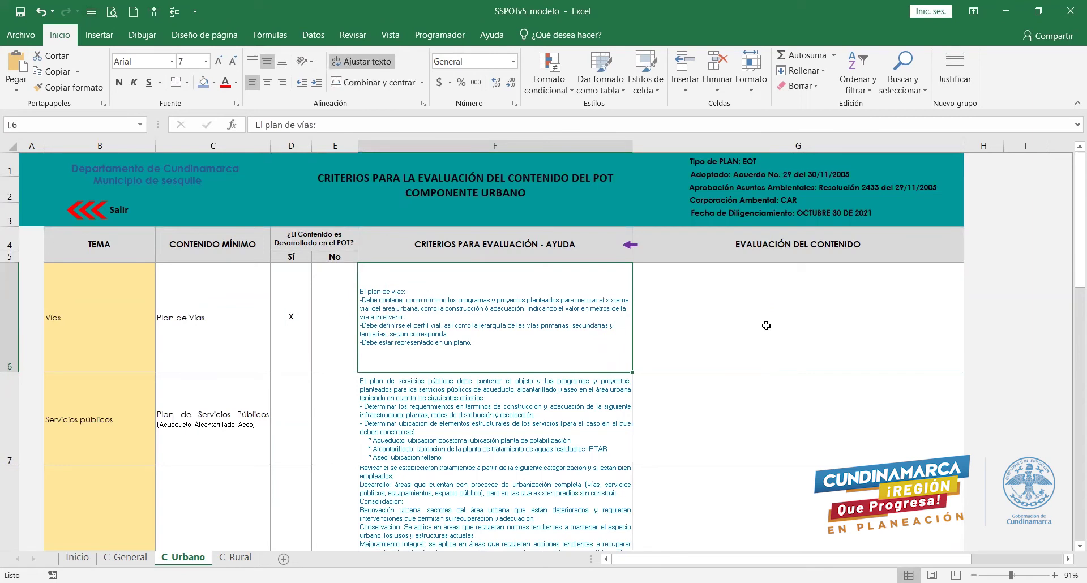
pyautogui.click(760, 317)
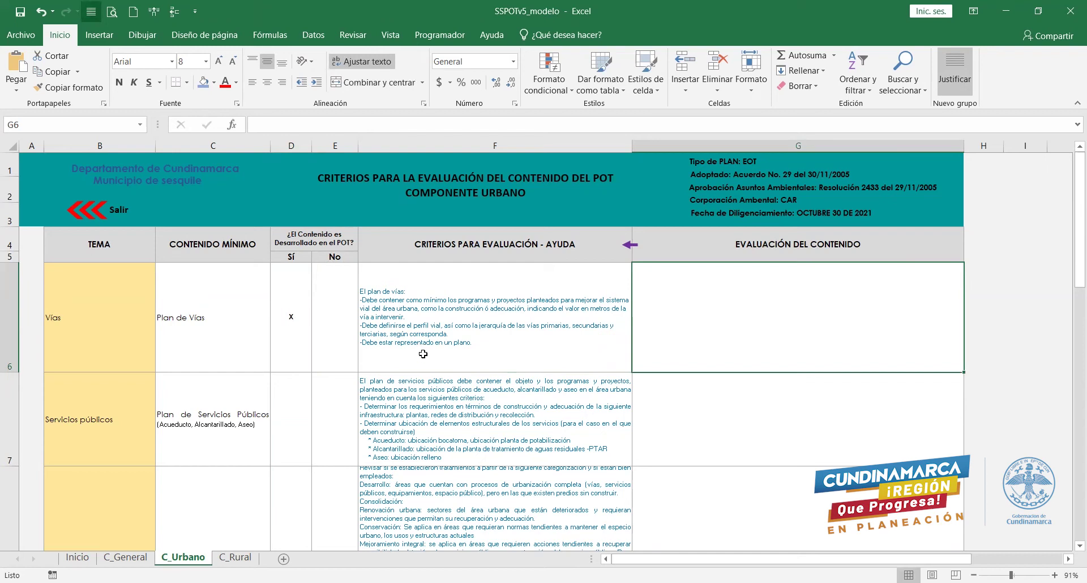
pyautogui.click(621, 339)
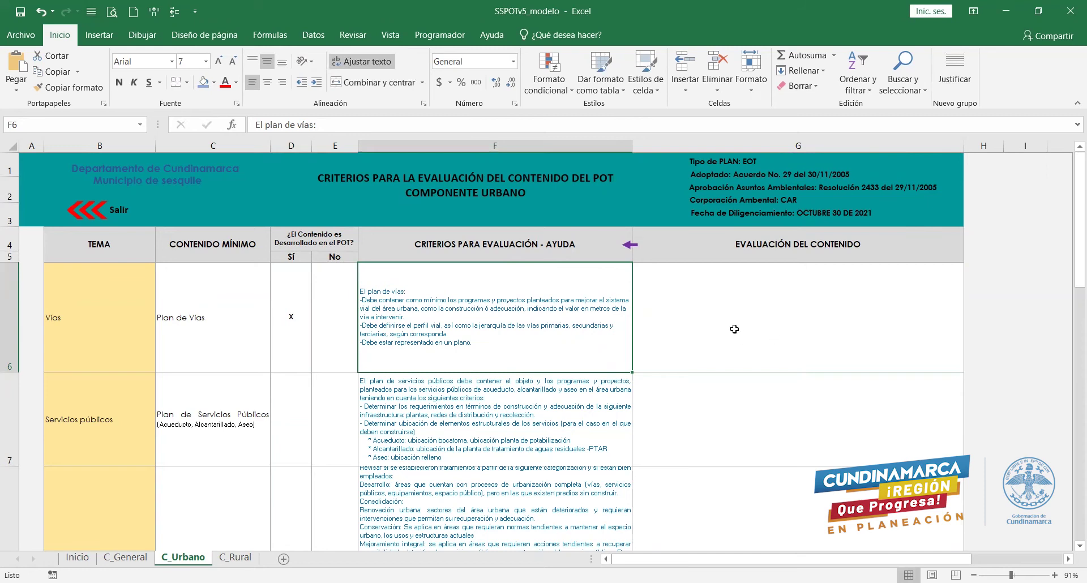
pyautogui.click(730, 333)
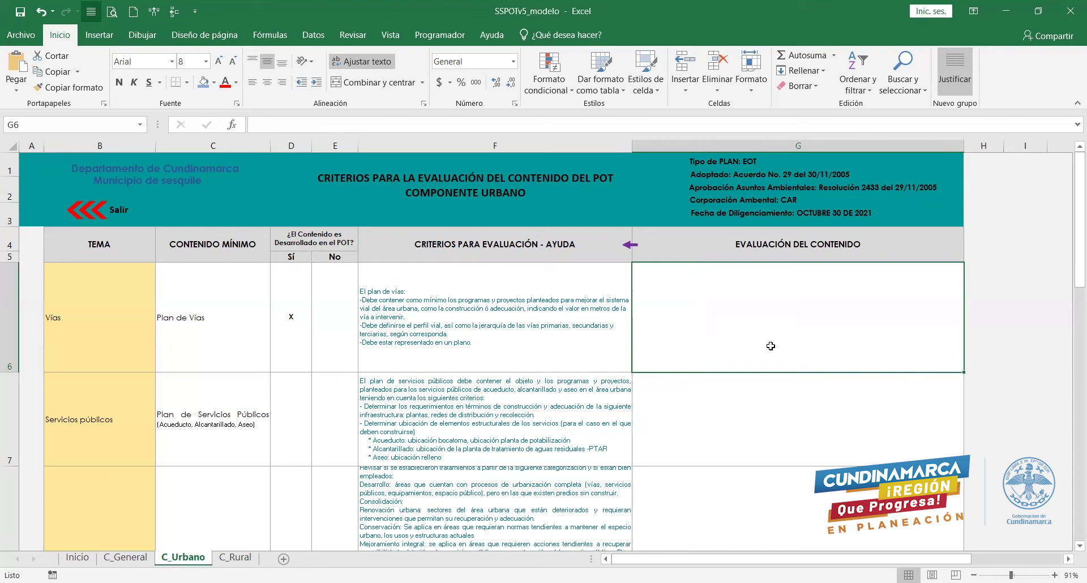
# Increase the height of the Servicios públicos row, 7, to give its criteria text more room.
pyautogui.click(479, 450)
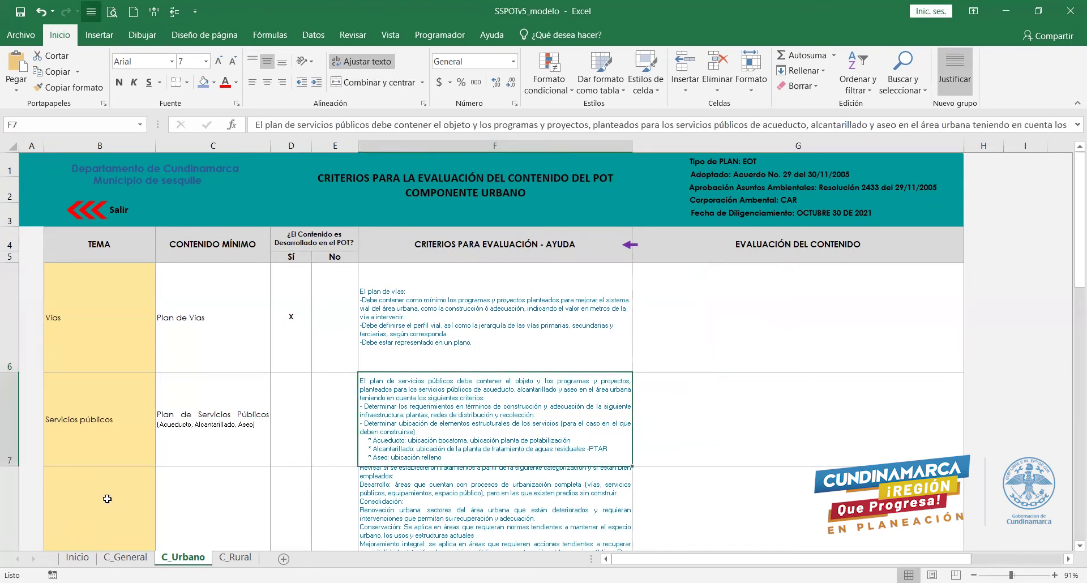
pyautogui.scroll(-1, 107, 499)
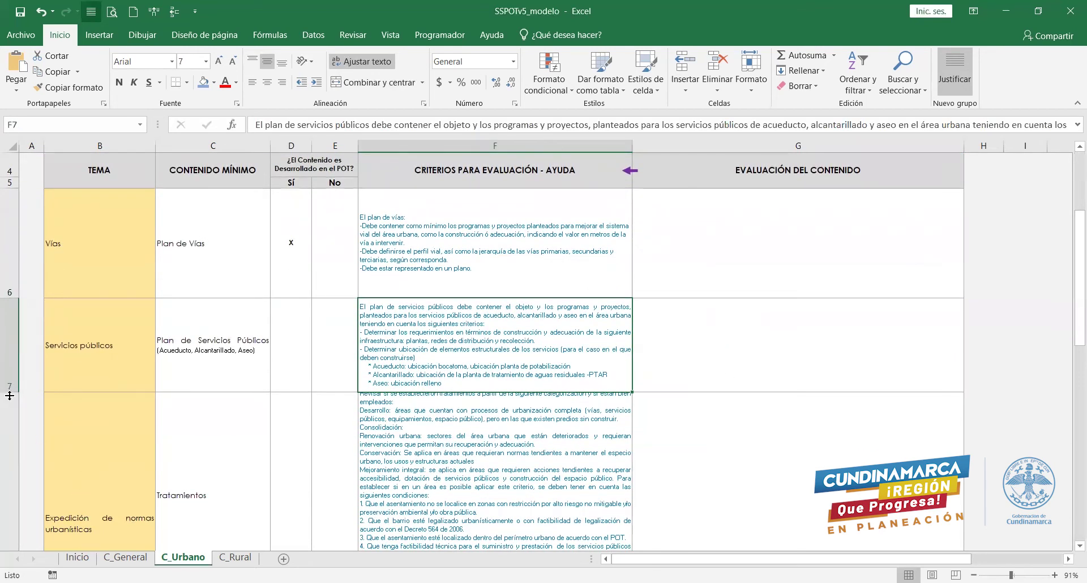
pyautogui.moveTo(10, 396); pyautogui.dragTo(9, 473)
# Increase the height of the Equipamientos row, 12, to fit its criteria text, select its evaluation cell and return to the table's start.
pyautogui.scroll(-2, 731, 313)
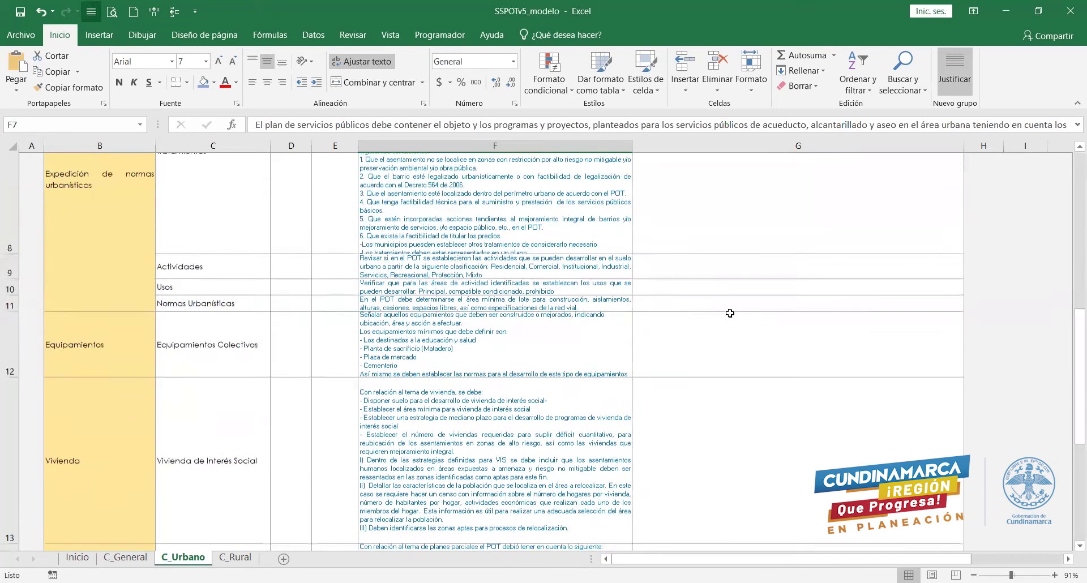
pyautogui.click(731, 367)
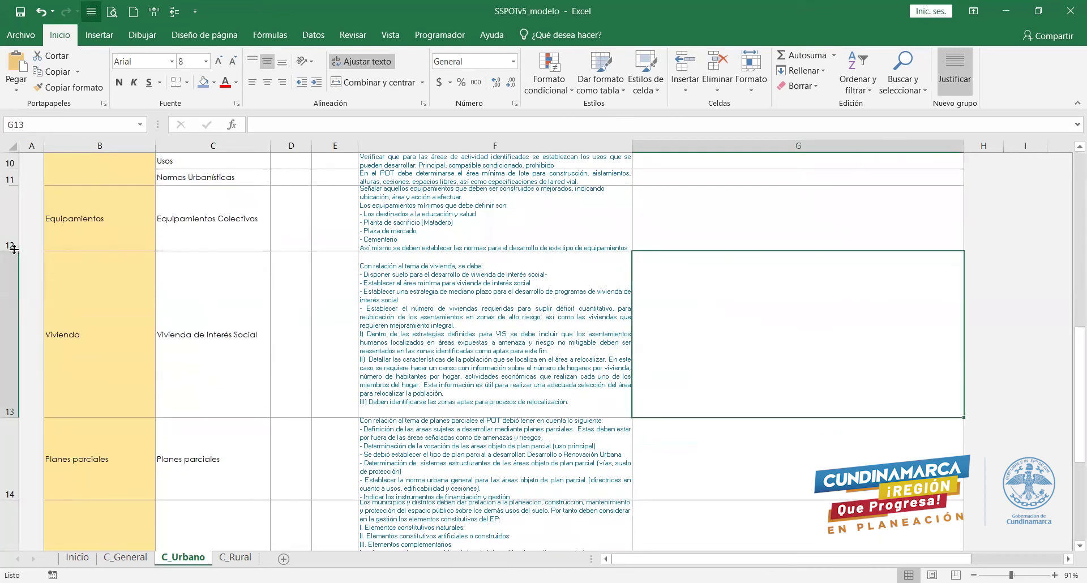
pyautogui.moveTo(22, 288); pyautogui.dragTo(22, 288)
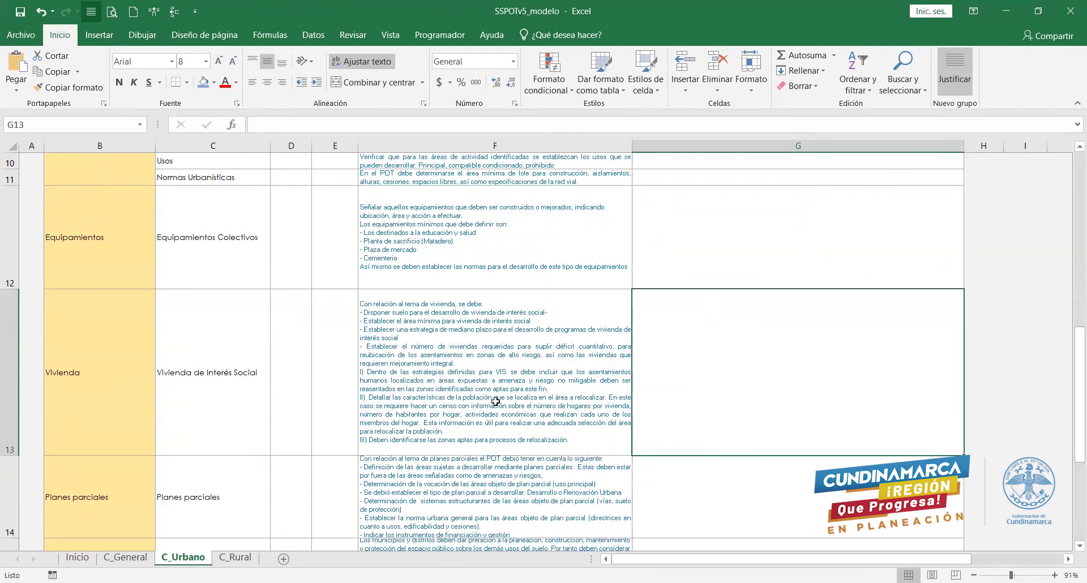
pyautogui.click(751, 252)
pyautogui.scroll(3, 750, 252)
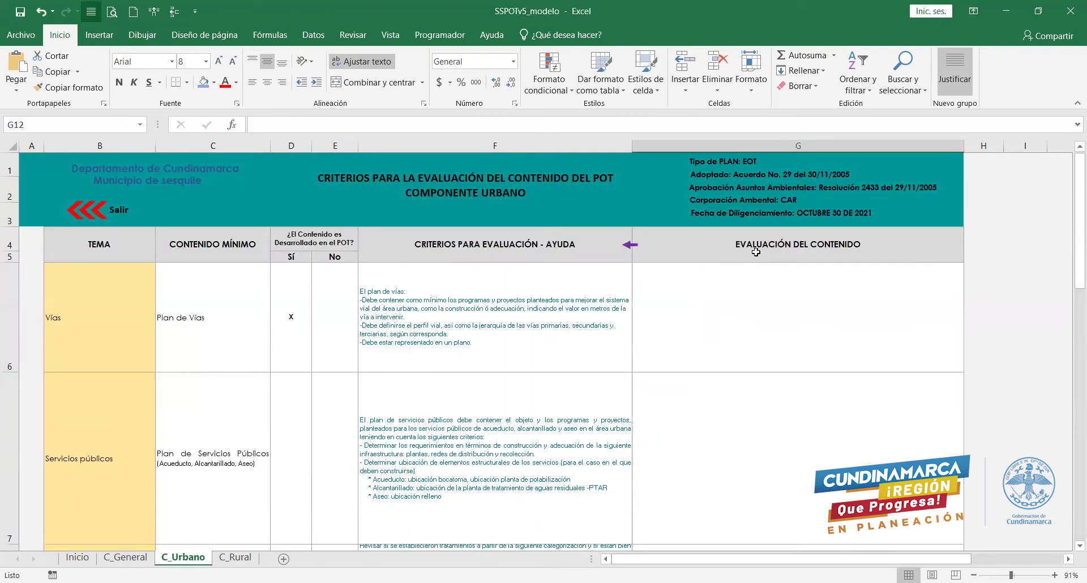
# Compare the criteria text with the Evaluación del Contenido cells for Plan de Vías and Plan de Servicios Públicos.
pyautogui.click(703, 330)
pyautogui.click(770, 443)
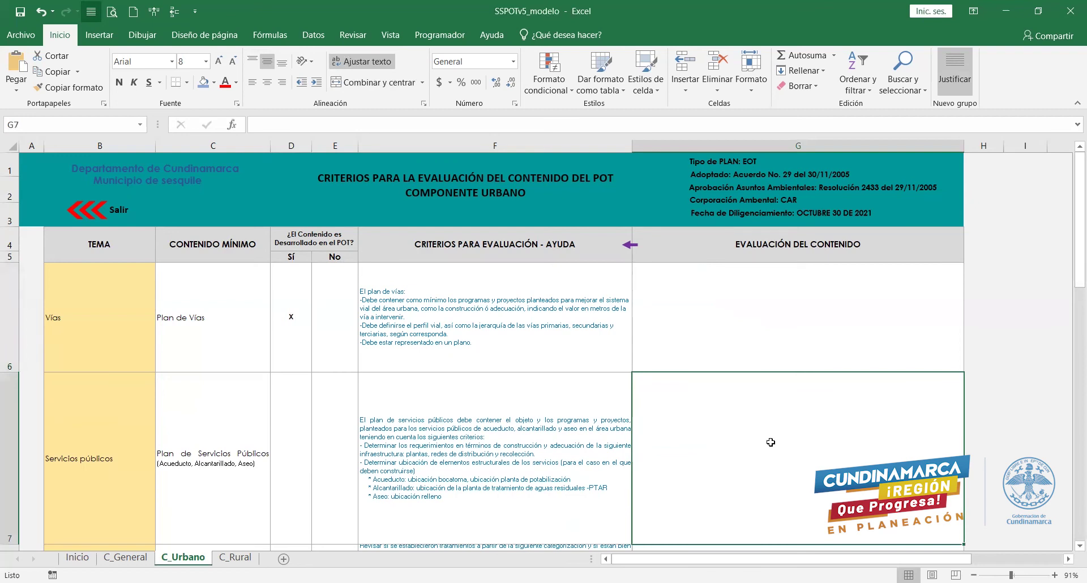
pyautogui.click(722, 333)
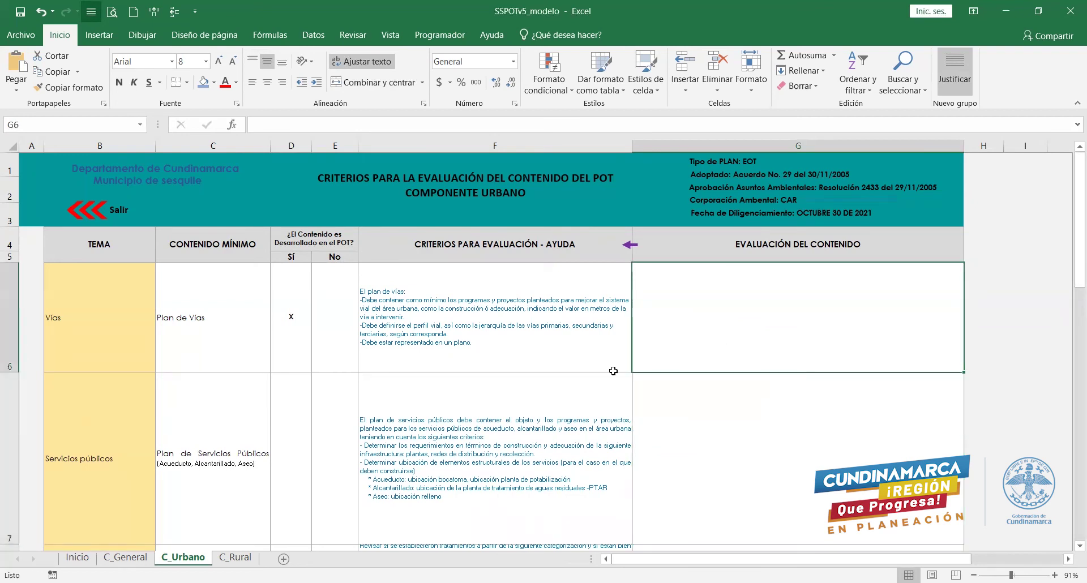
pyautogui.click(470, 342)
pyautogui.click(461, 449)
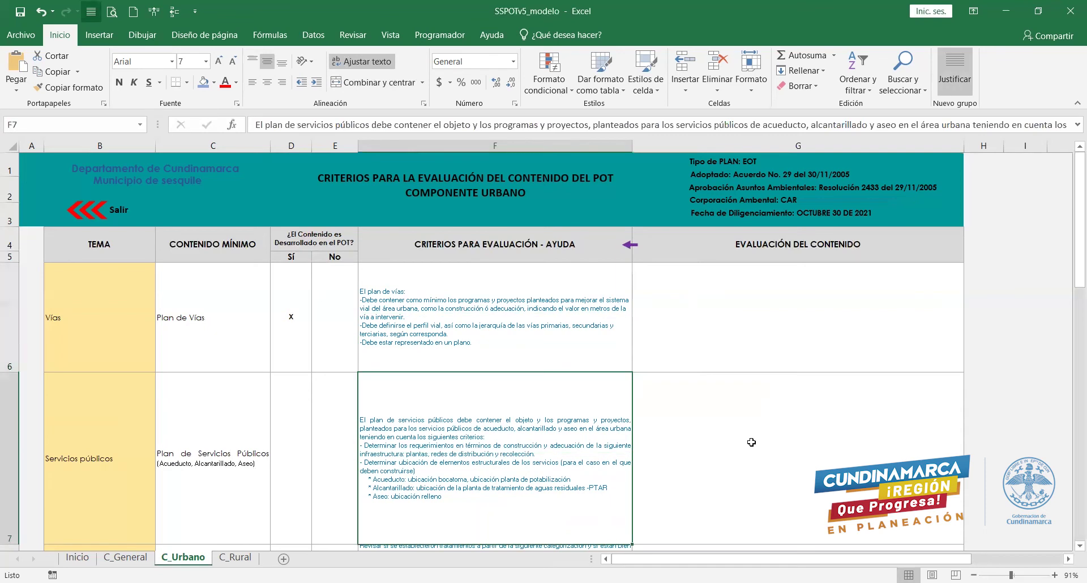
pyautogui.click(704, 453)
# Examine the urban component's remaining criteria and the evaluation cells for Tratamientos and Vivienda, and return to the Plan de Vías criteria, F6.
pyautogui.scroll(-2, 692, 440)
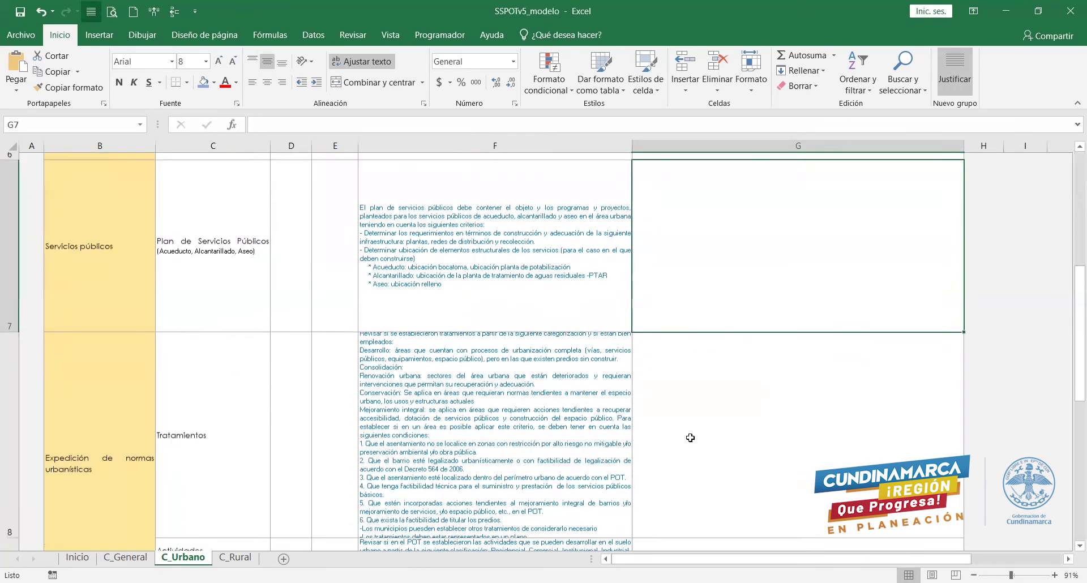
pyautogui.scroll(-2, 690, 438)
pyautogui.scroll(1, 708, 434)
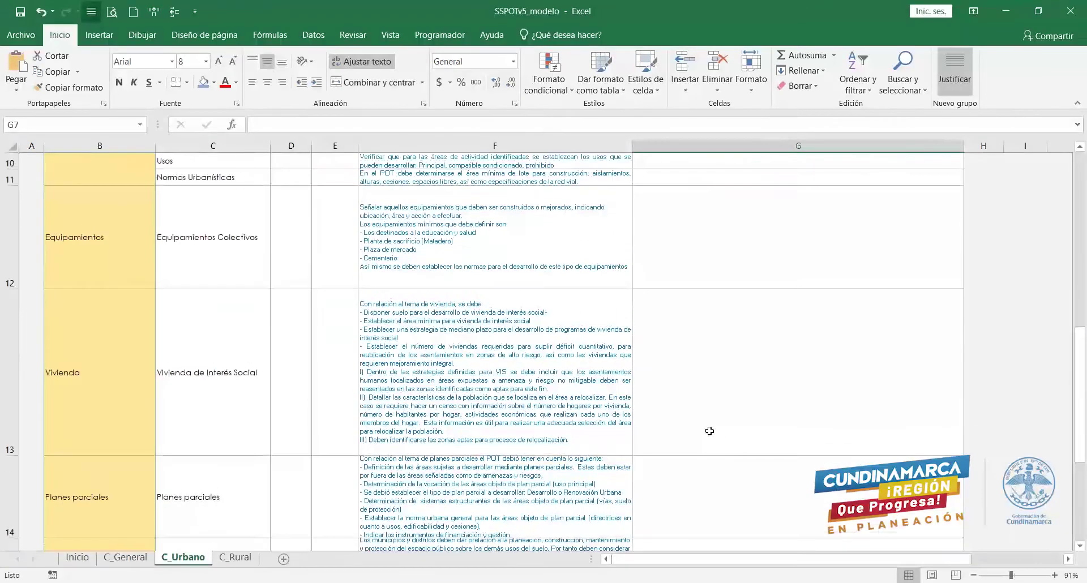
pyautogui.scroll(3, 710, 431)
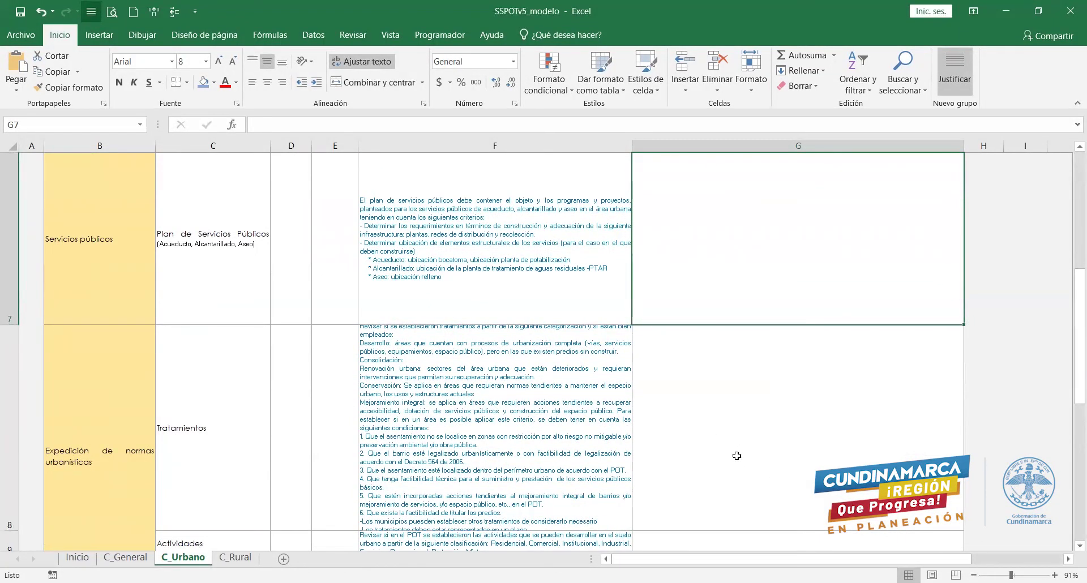
pyautogui.click(724, 445)
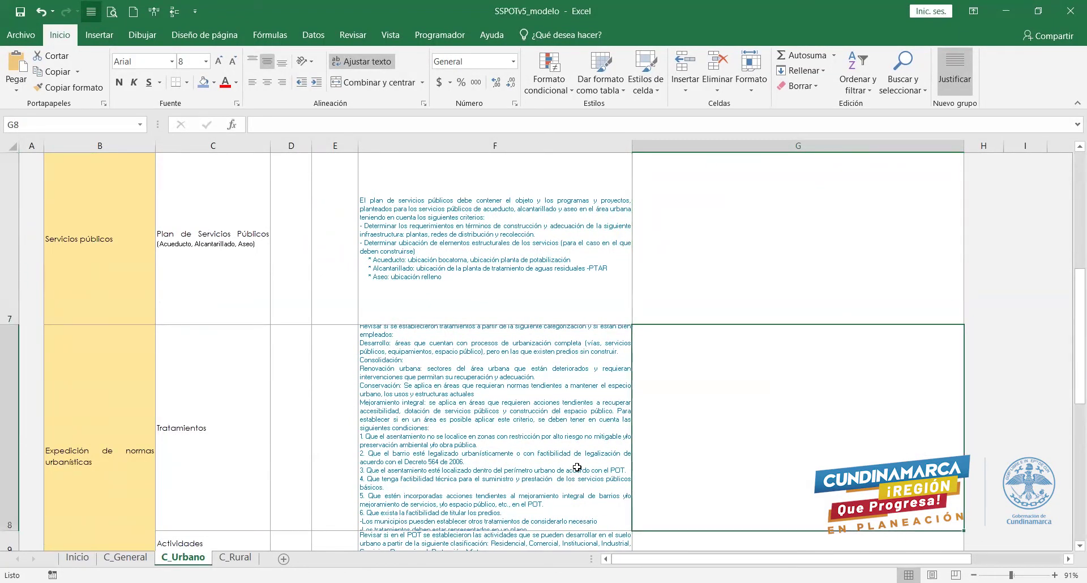
pyautogui.scroll(-2, 631, 456)
pyautogui.click(727, 394)
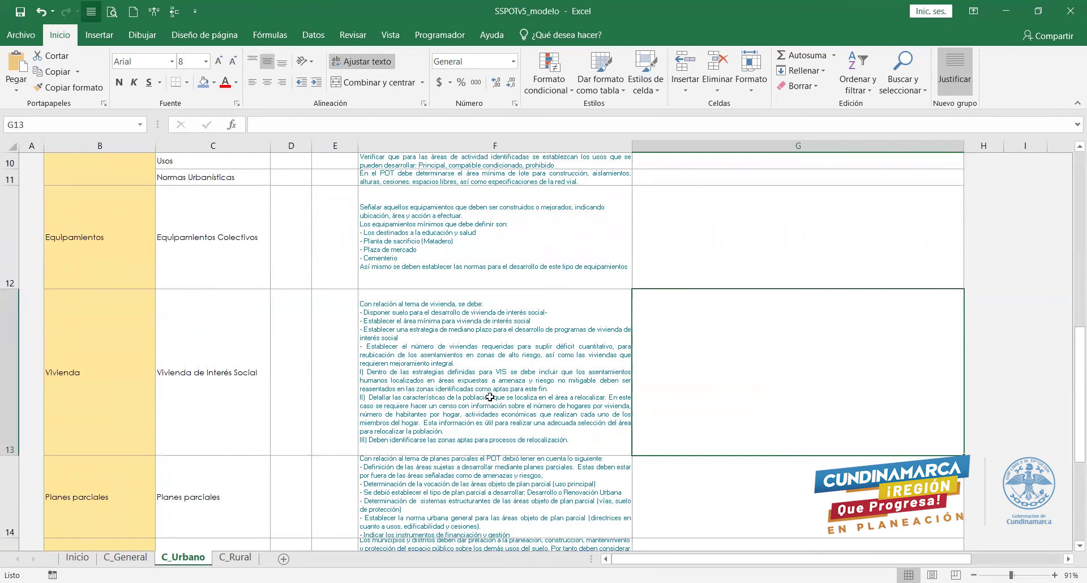
pyautogui.scroll(3, 490, 397)
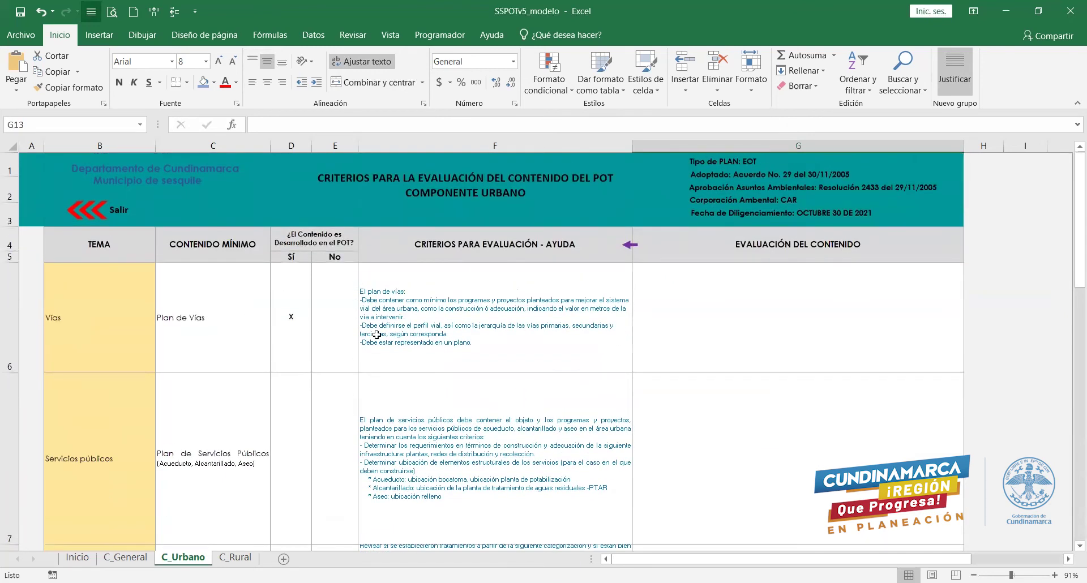
pyautogui.click(464, 340)
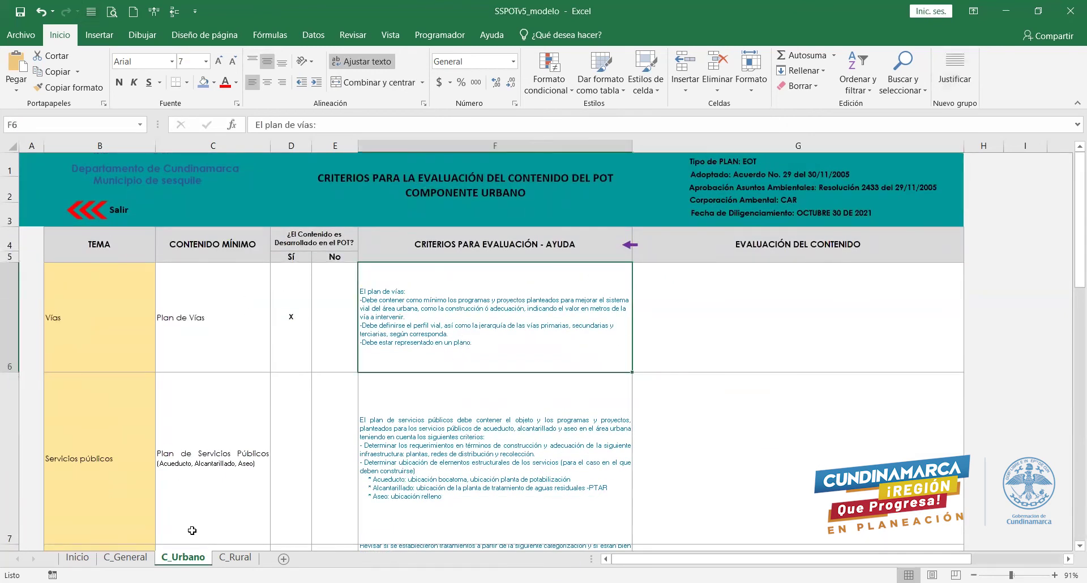
# Open the C_Rural sheet and examine the Tema and Contenido Mínimo entries for the supply-system and production areas.
pyautogui.click(237, 558)
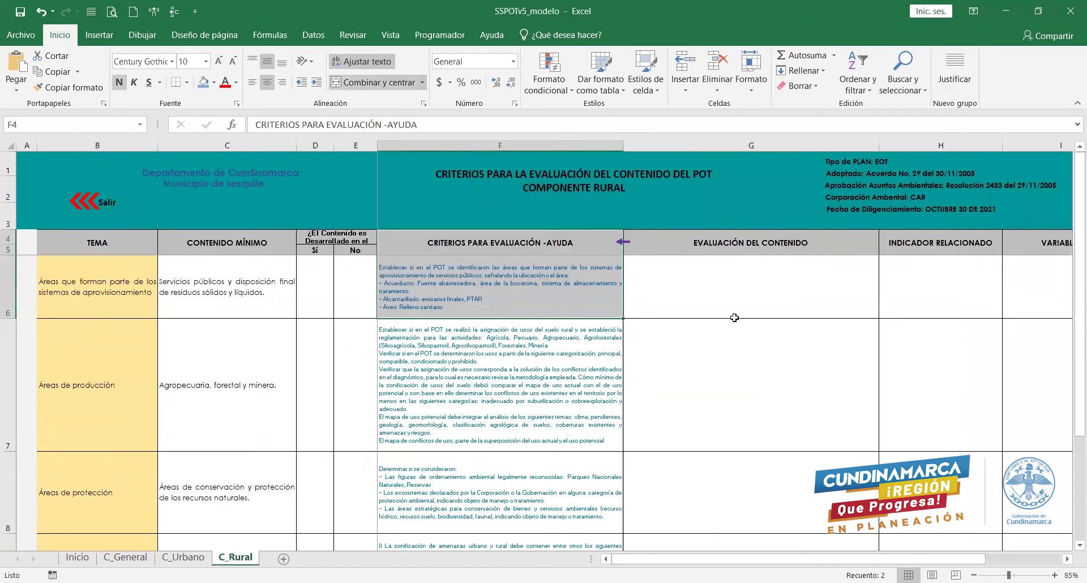
pyautogui.click(725, 280)
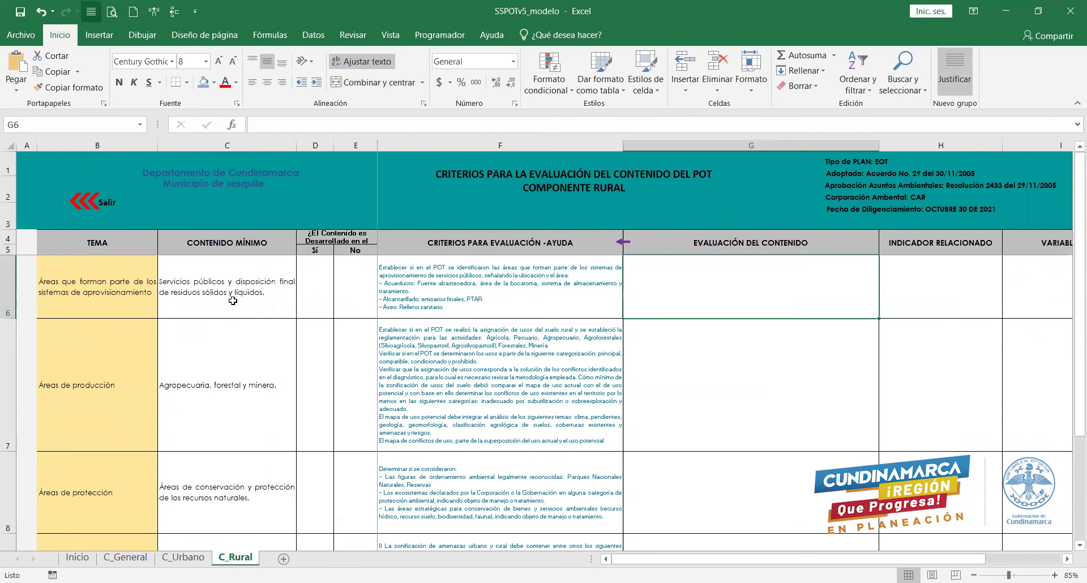
pyautogui.click(76, 403)
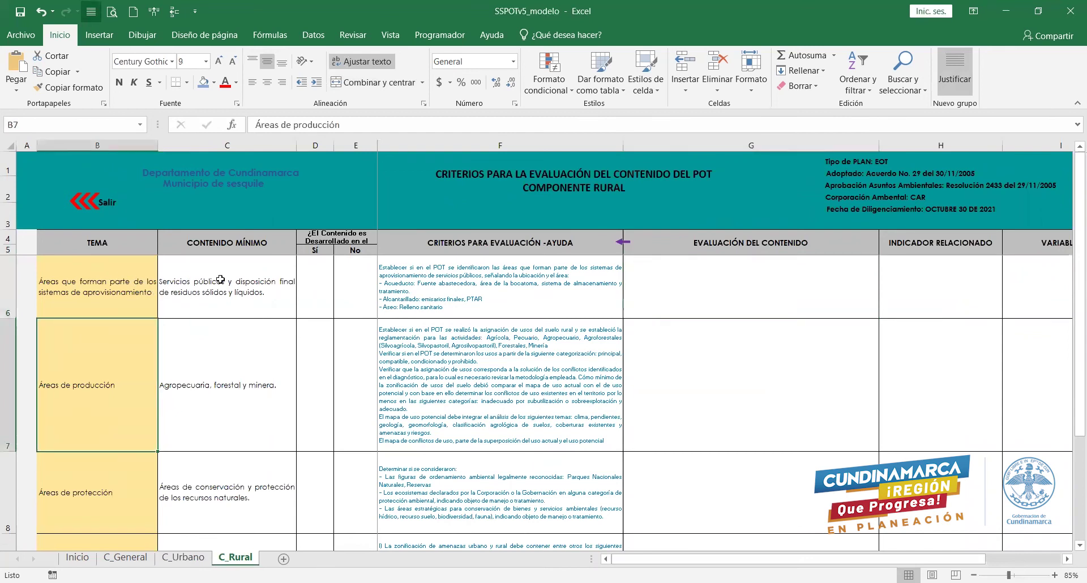
pyautogui.click(221, 279)
pyautogui.click(230, 408)
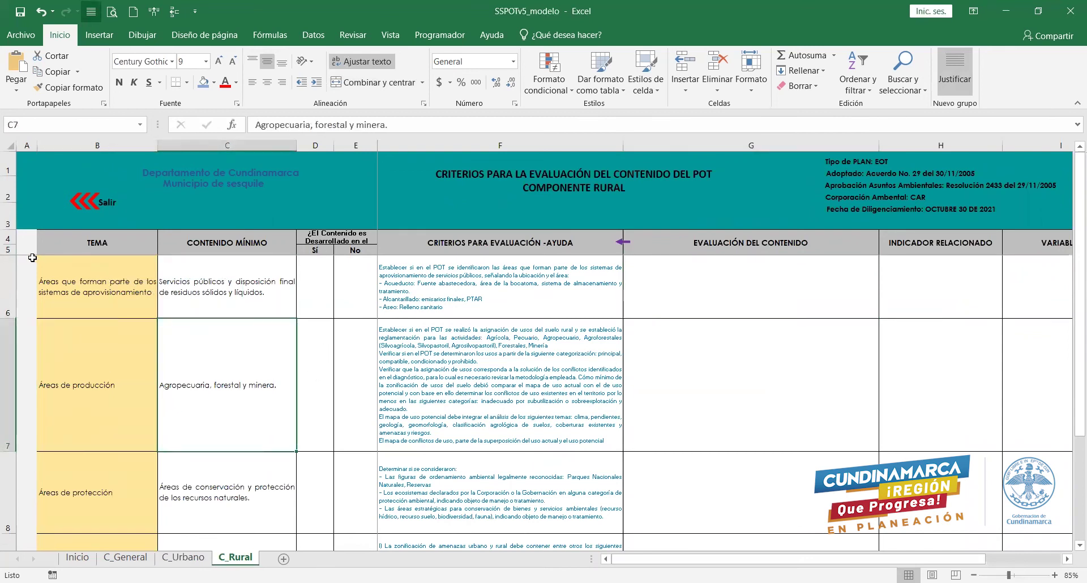
# Increase the height of the rural sheet's header row, 4, to fit the ¿El Contenido es Desarrollado en el POT? heading, and select D6.
pyautogui.moveTo(7, 244); pyautogui.dragTo(7, 254)
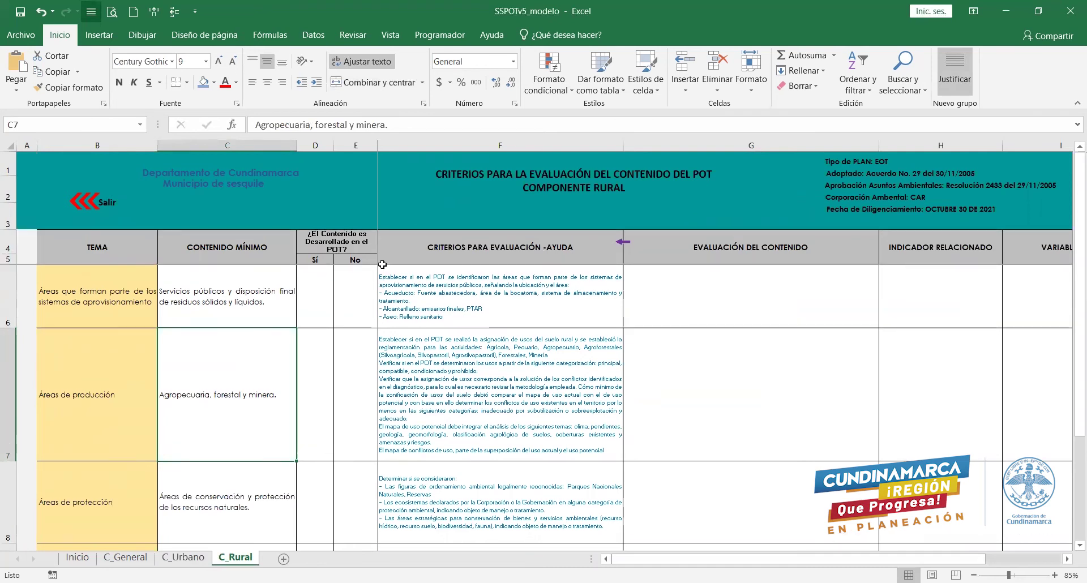
pyautogui.click(338, 242)
pyautogui.click(321, 325)
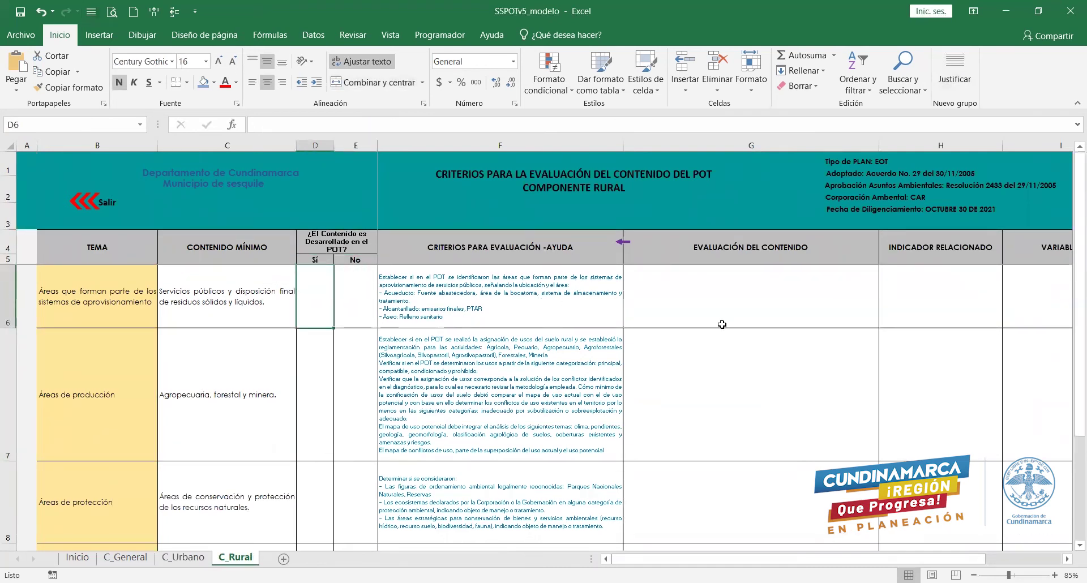
# Compare the rural Servicios públicos minimum content, C6, with its Evaluación del Contenido cell, G6.
pyautogui.click(772, 296)
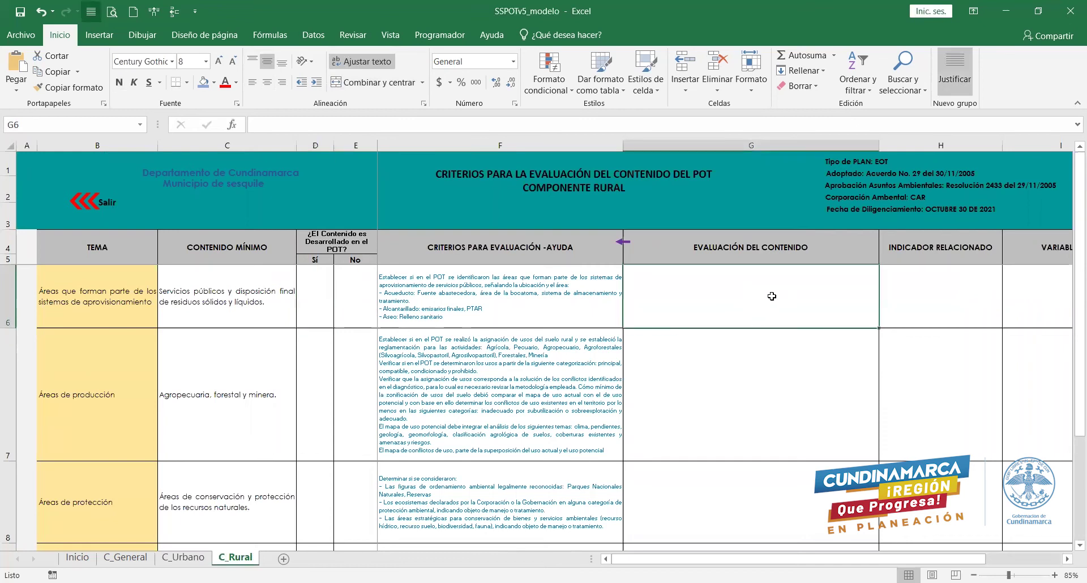
pyautogui.click(203, 303)
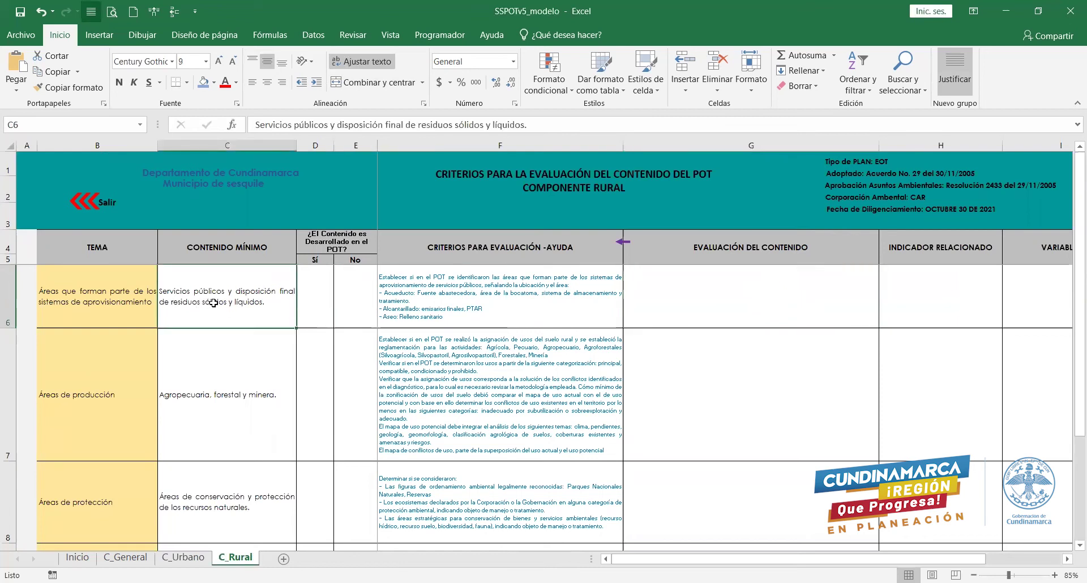
pyautogui.click(750, 306)
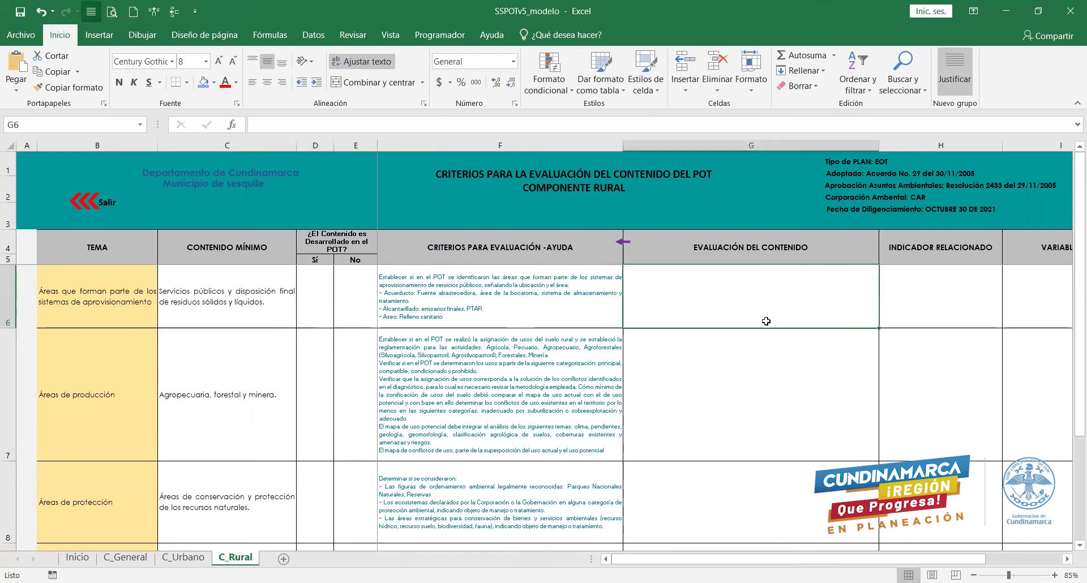
# Examine the rural component's criteria texts in column F from row 6 down to row 10, and return to the table's start.
pyautogui.click(512, 297)
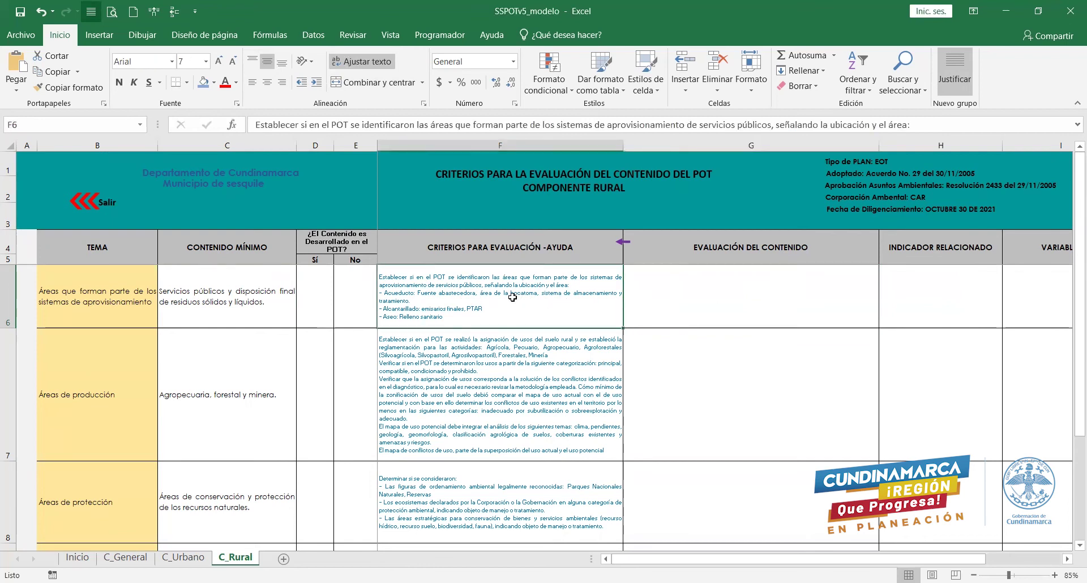
pyautogui.click(475, 401)
pyautogui.scroll(-1, 484, 407)
pyautogui.click(472, 335)
pyautogui.click(459, 455)
pyautogui.scroll(-2, 499, 450)
pyautogui.scroll(3, 497, 444)
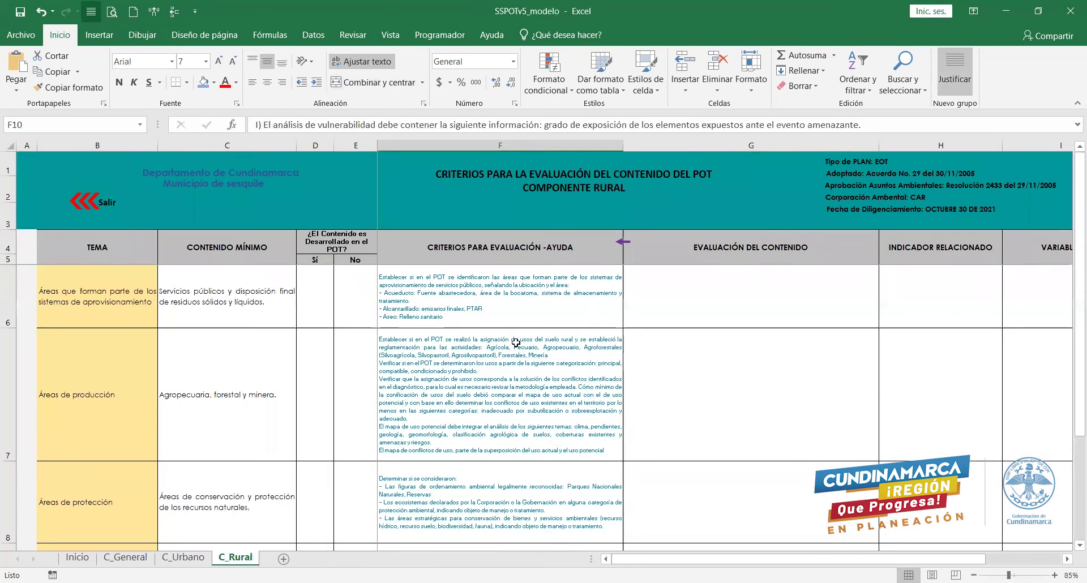
# Compare the minimum content, criteria, evaluation and Indicador Relacionado cells of the rural sheet's row 6.
pyautogui.click(594, 322)
pyautogui.click(791, 306)
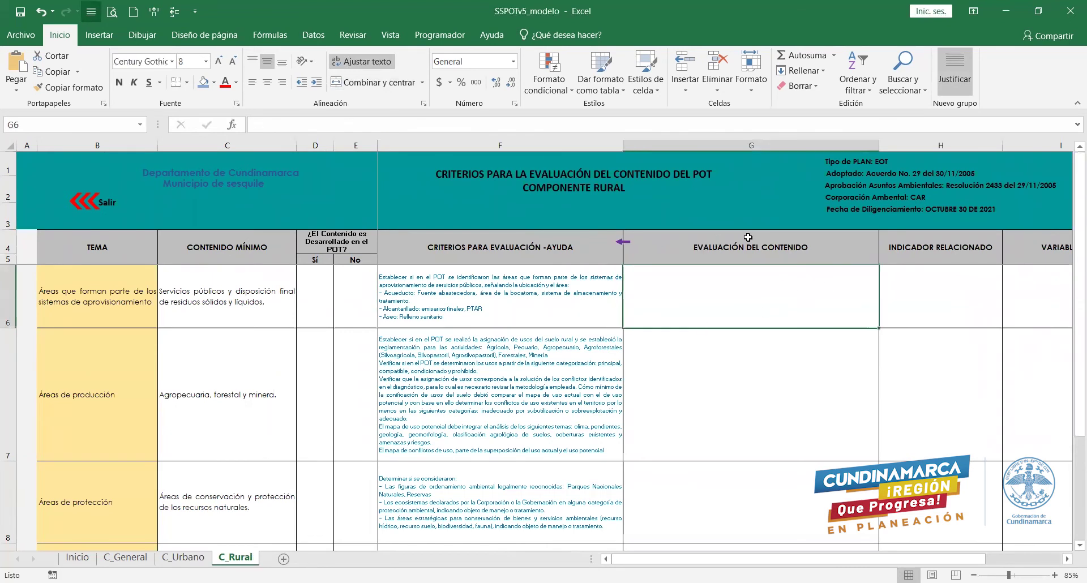
pyautogui.click(885, 303)
pyautogui.click(711, 297)
pyautogui.click(222, 303)
pyautogui.click(449, 300)
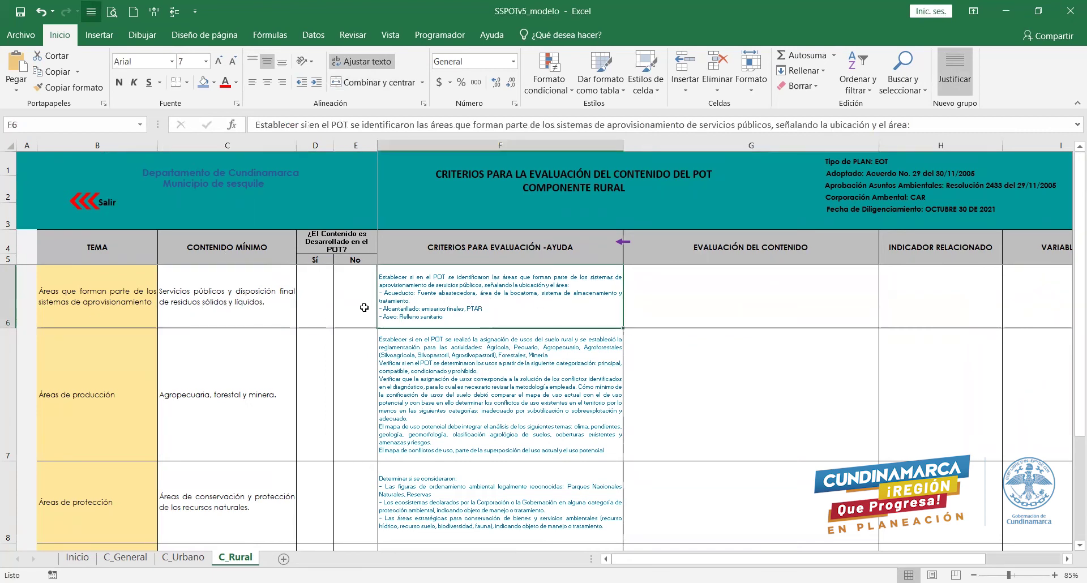
pyautogui.click(249, 299)
pyautogui.click(487, 300)
pyautogui.click(969, 301)
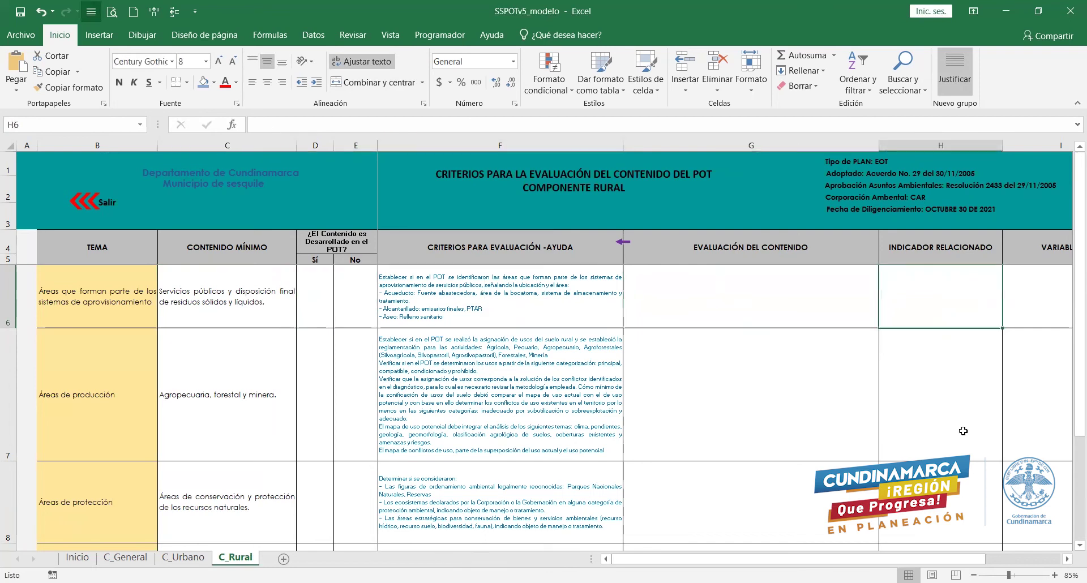
# Widen the Indicador Relacionado column, H, on the rural sheet.
pyautogui.click(1068, 559)
pyautogui.click(801, 281)
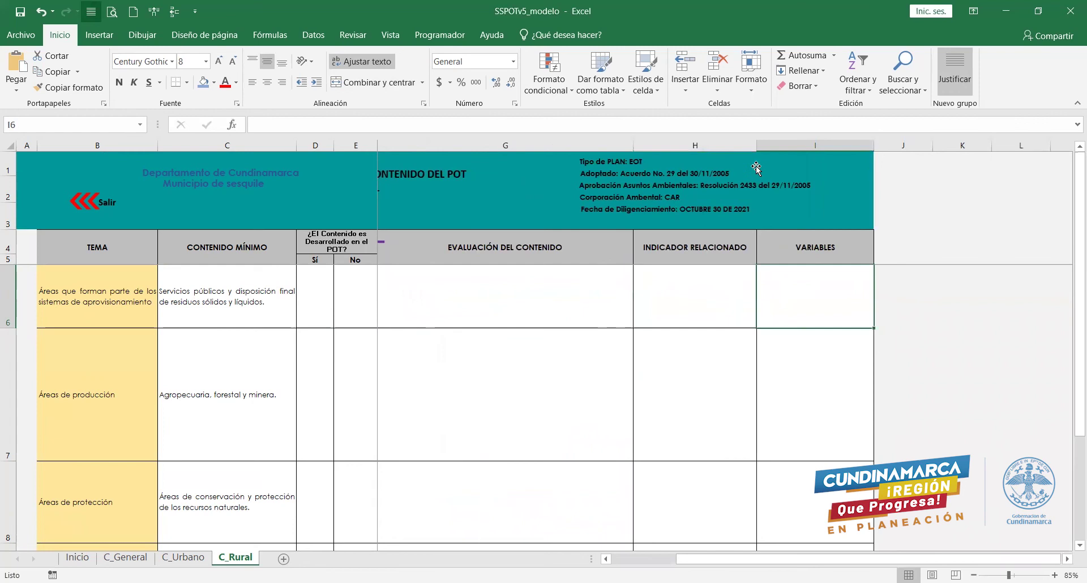
pyautogui.moveTo(758, 143); pyautogui.dragTo(806, 143)
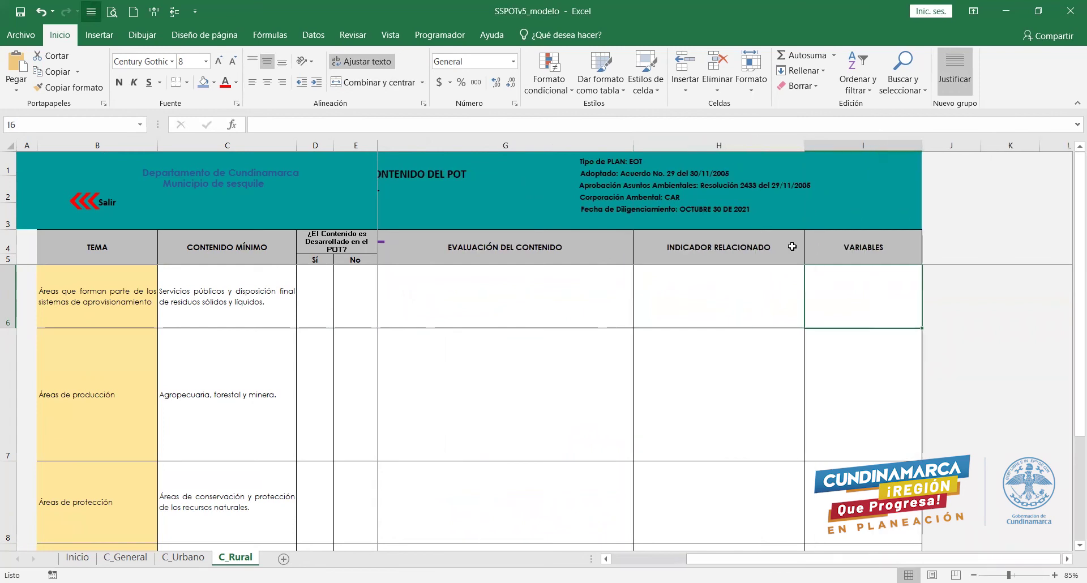
# Examine the Indicador Relacionado cell, H6, against the minimum content and evaluation cells of the same row.
pyautogui.click(697, 286)
pyautogui.click(214, 307)
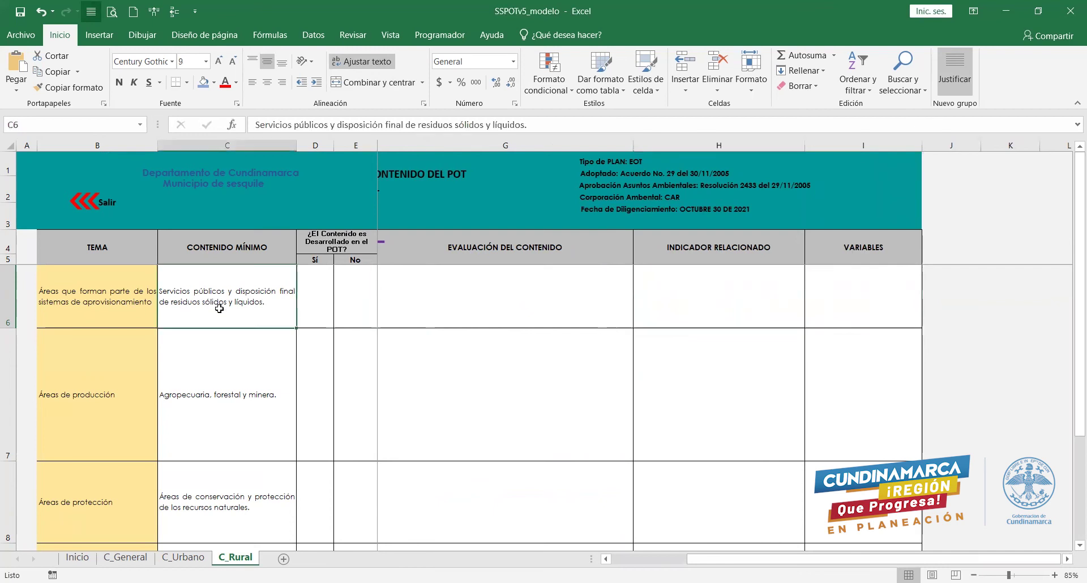
pyautogui.click(451, 300)
pyautogui.click(709, 299)
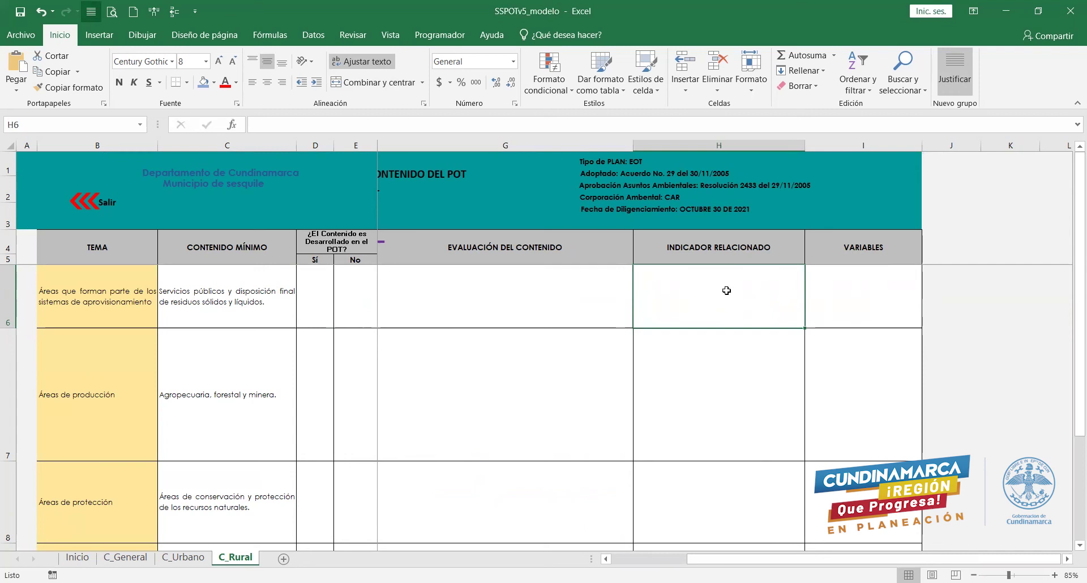
pyautogui.click(729, 236)
pyautogui.click(679, 306)
# Review row 6 cell by cell from its Tema entry, B6, through criteria, evaluation and indicator to the Variables cell, I6.
pyautogui.press('Left')
pyautogui.press('Left')
pyautogui.press('Left')
pyautogui.press('Left')
pyautogui.press('Left')
pyautogui.press('Left')
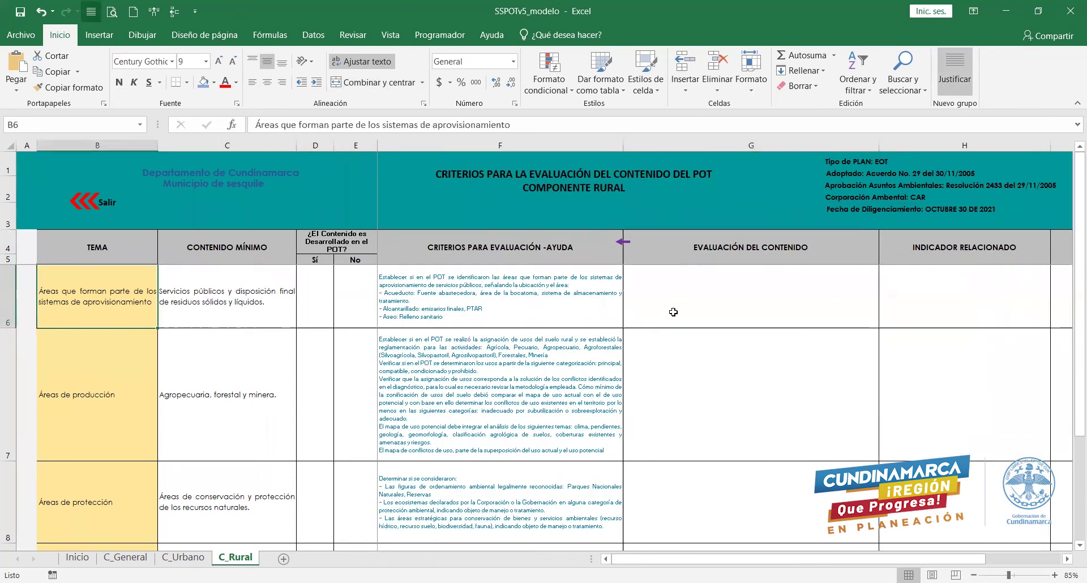
pyautogui.press('Right')
pyautogui.press('Right')
pyautogui.press('Right')
pyautogui.press('Right')
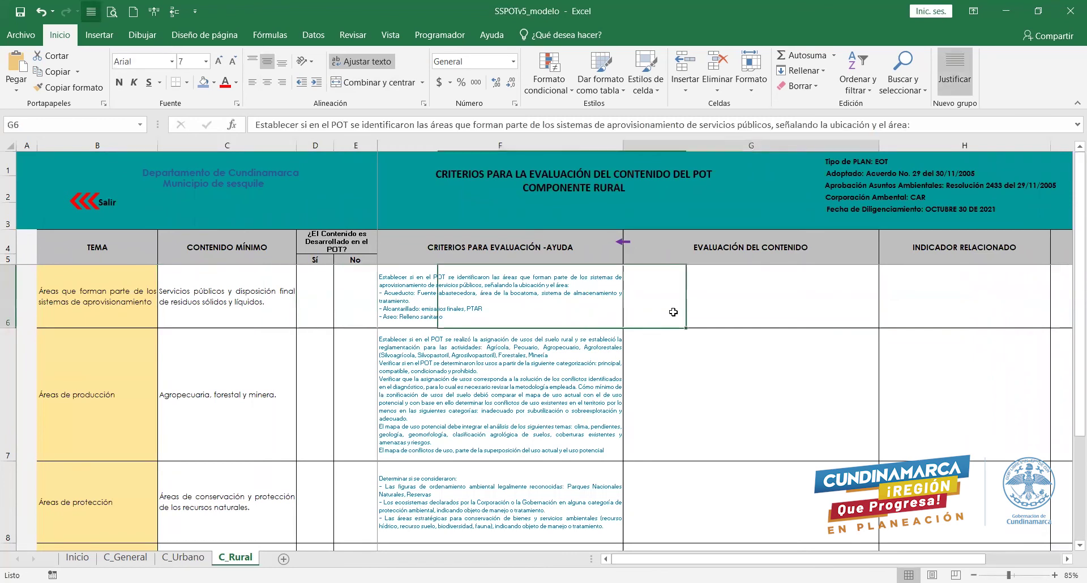
pyautogui.press('Left')
pyautogui.press('Left')
pyautogui.press('Left')
pyautogui.press('Right')
pyautogui.press('Right')
pyautogui.press('Right')
pyautogui.press('Right')
pyautogui.press('Right')
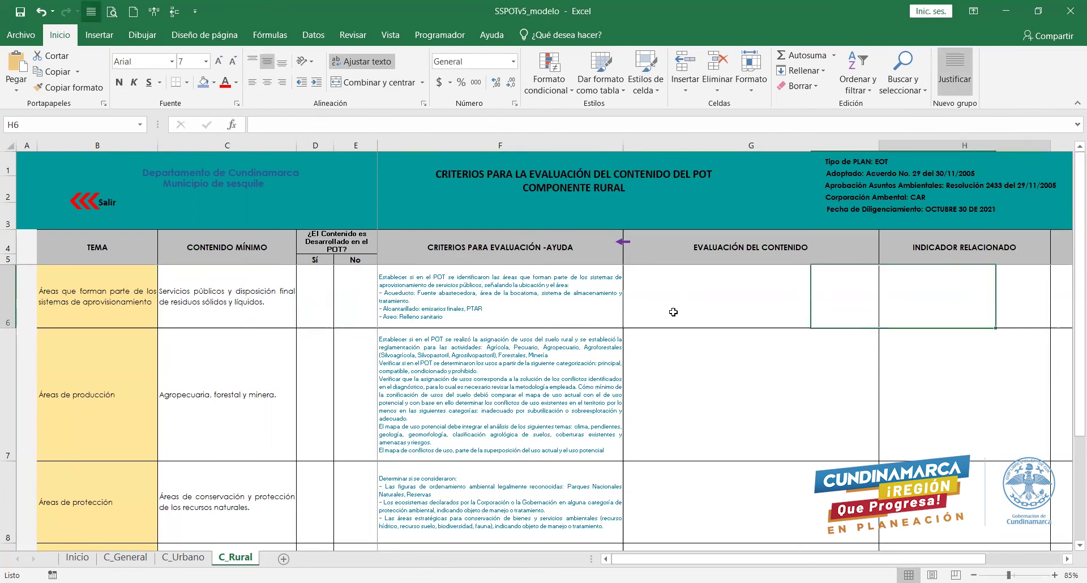
pyautogui.press('Right')
pyautogui.press('Right')
pyautogui.press('Left')
pyautogui.press('Left')
pyautogui.press('Right')
pyautogui.press('Left')
pyautogui.press('Right')
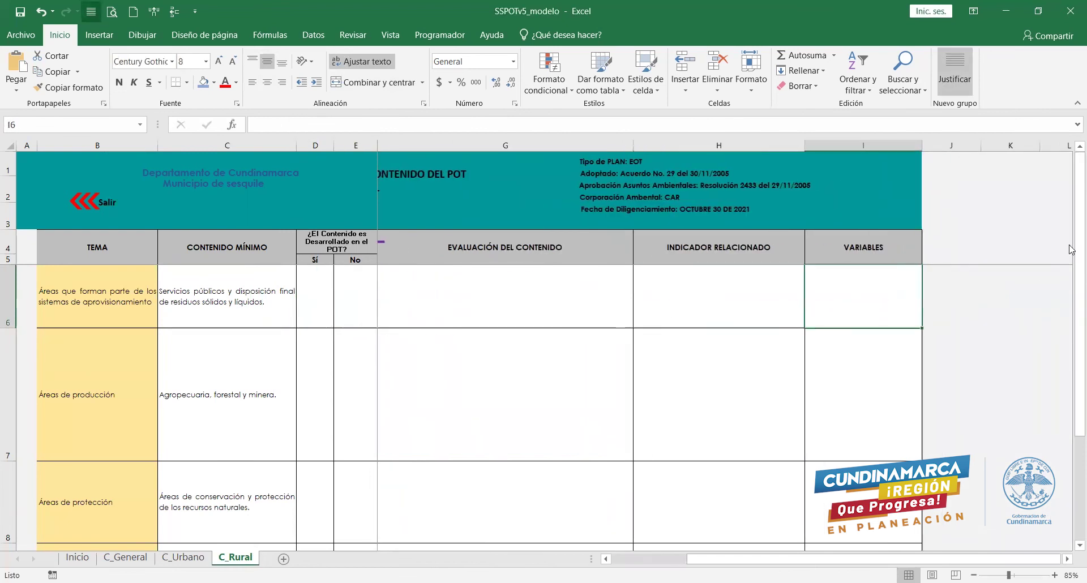
# Widen the Variables column, I, and move back along row 6 from the Indicador Relacionado cell, H6, toward the row's start.
pyautogui.moveTo(921, 149); pyautogui.dragTo(954, 149)
pyautogui.click(672, 289)
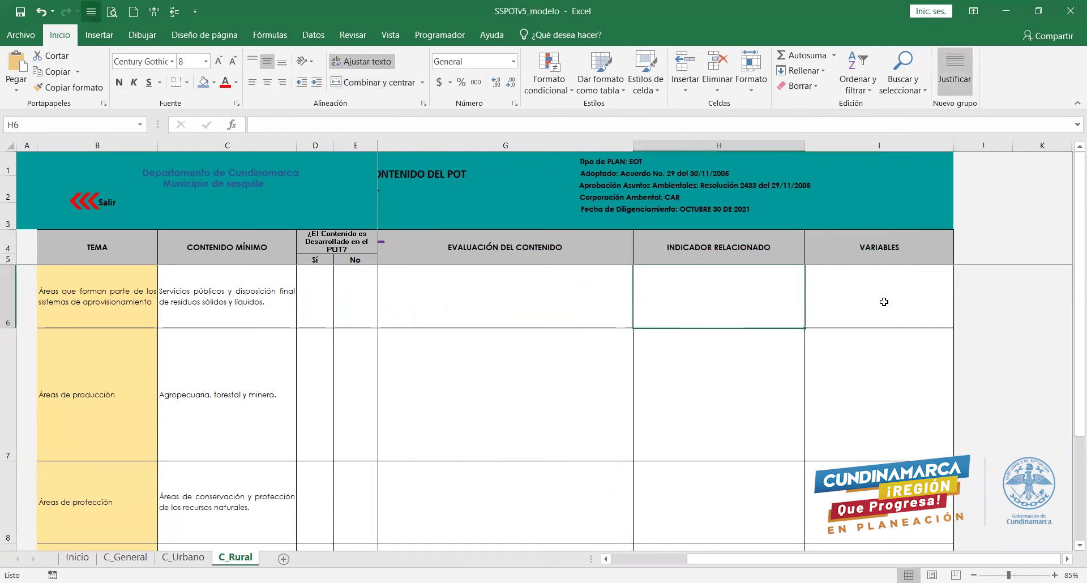
pyautogui.press('Left')
pyautogui.press('Left')
pyautogui.press('Left')
pyautogui.press('Left')
pyautogui.press('Left')
pyautogui.press('Left')
pyautogui.press('Left')
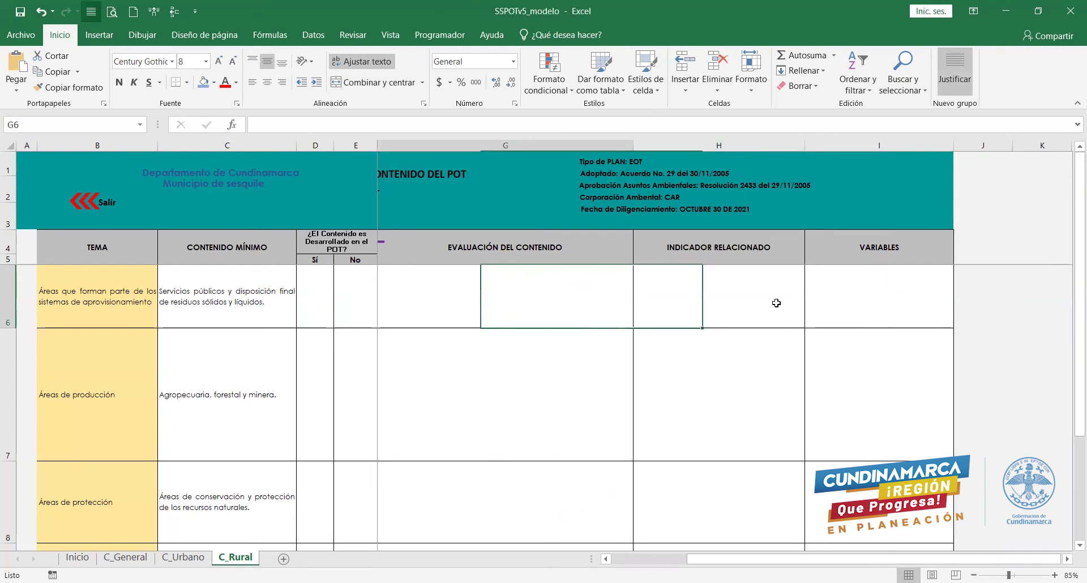